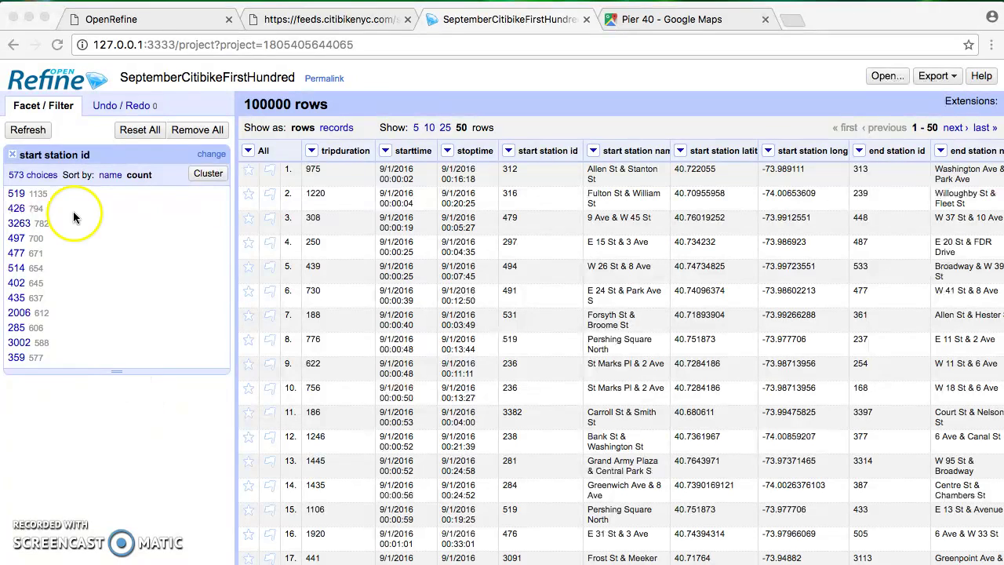
Remove the start station id facet so all 100000 rows are unfiltered
click(24, 154)
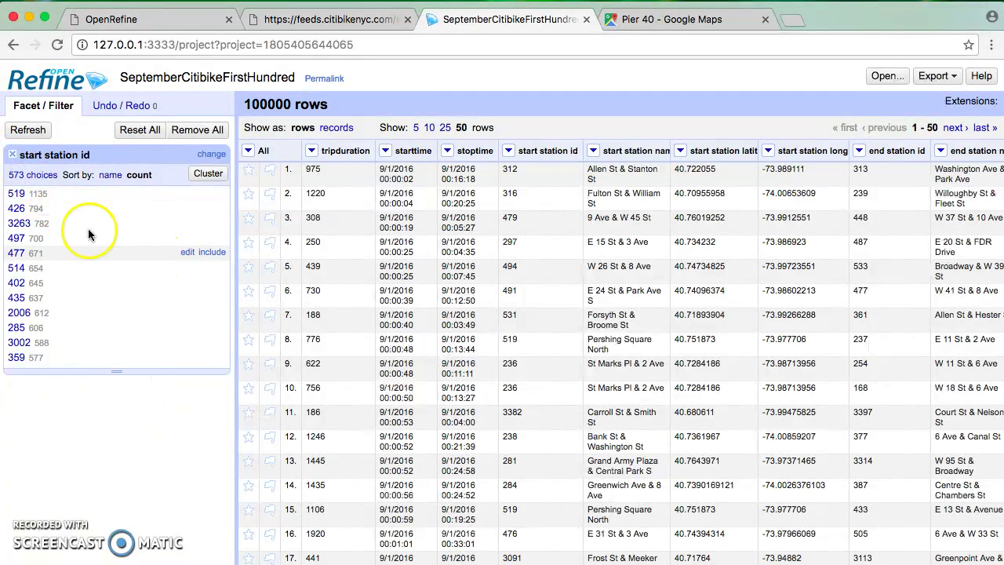
click(12, 154)
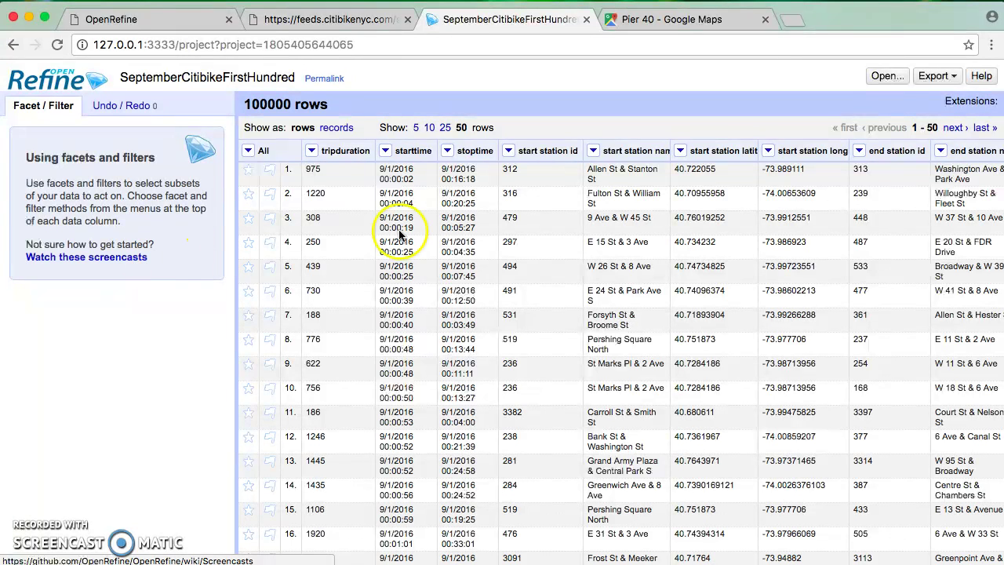
Add a text facet on start station name listing its 573 stations with counts
click(593, 151)
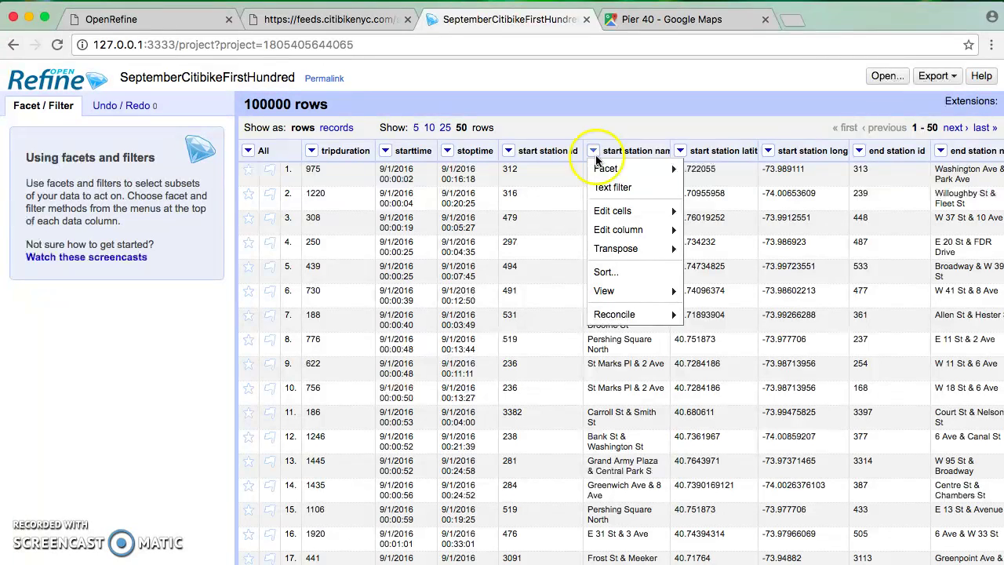
mouse_move(612, 169)
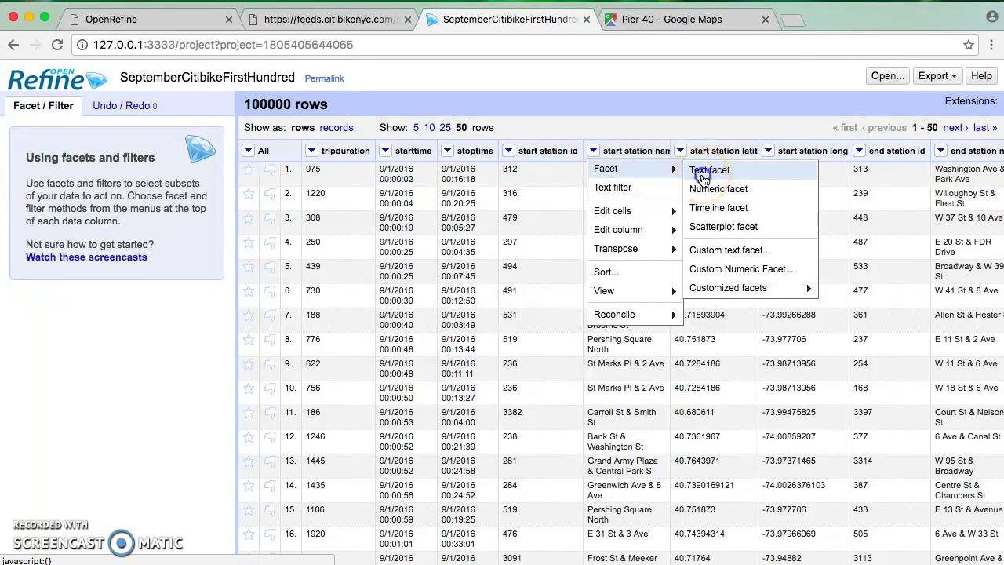
click(704, 179)
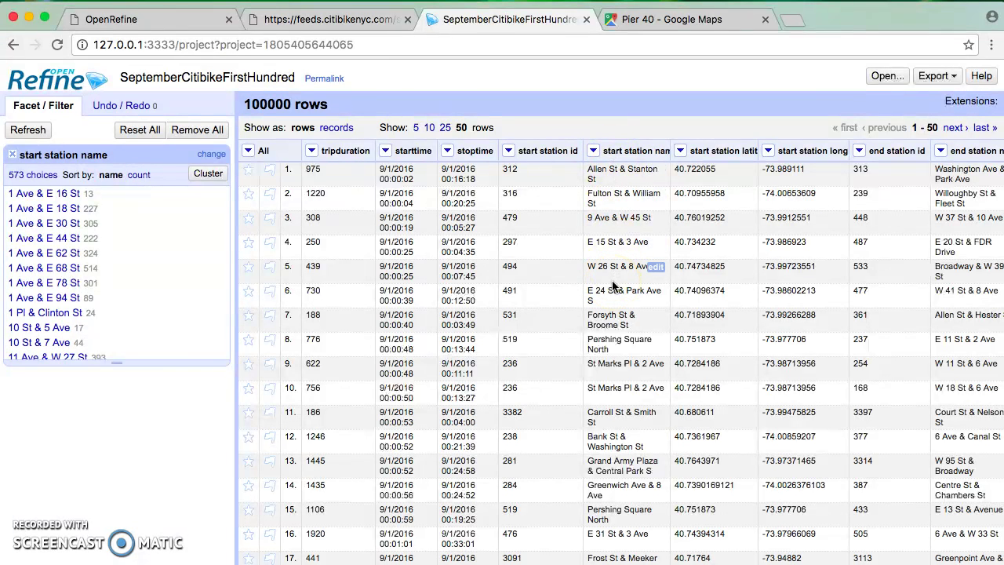
mouse_move(100, 204)
mouse_down()
mouse_move(132, 237)
mouse_move(102, 166)
mouse_move(102, 306)
mouse_up()
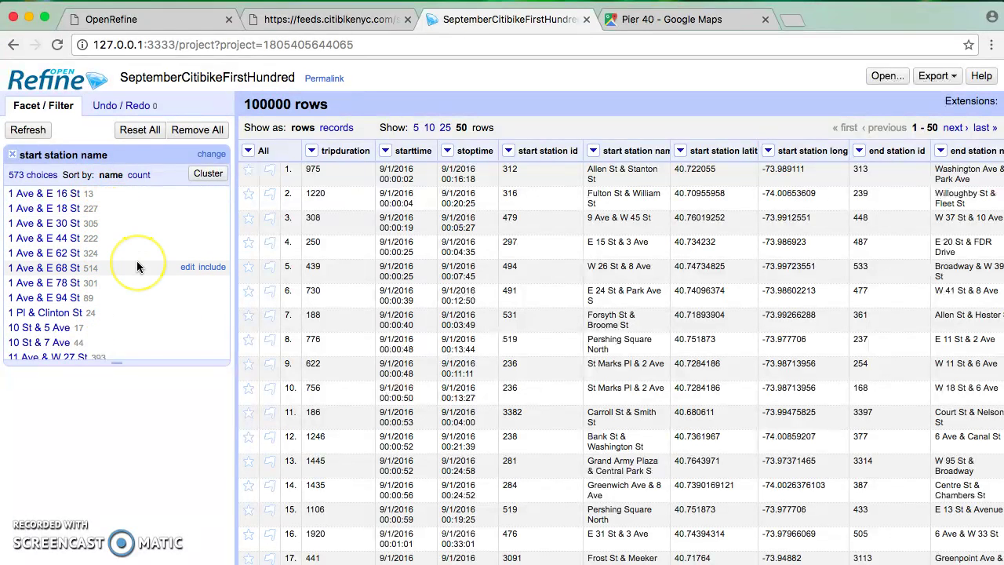
scroll(137, 267, down, 15)
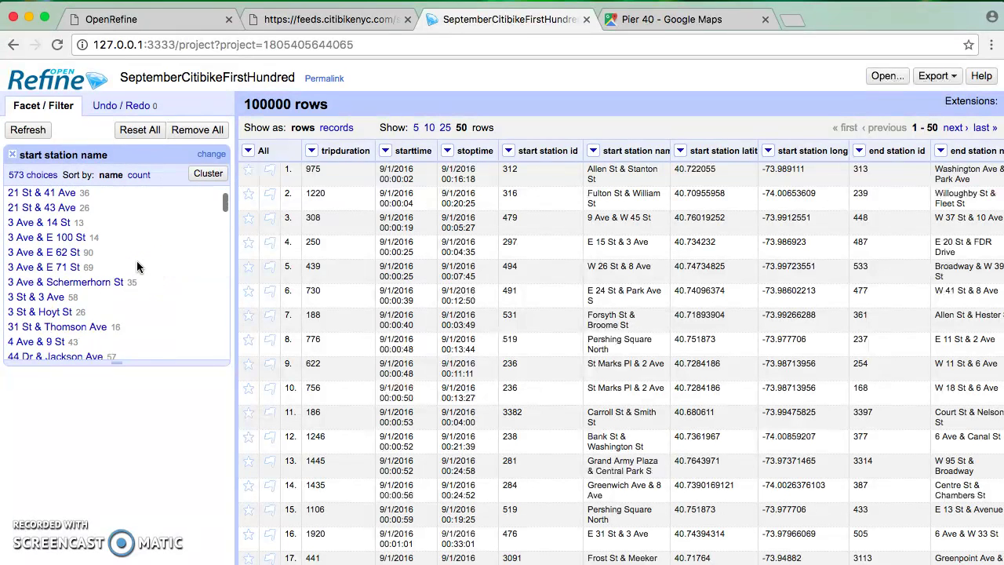
scroll(136, 267, down, 2)
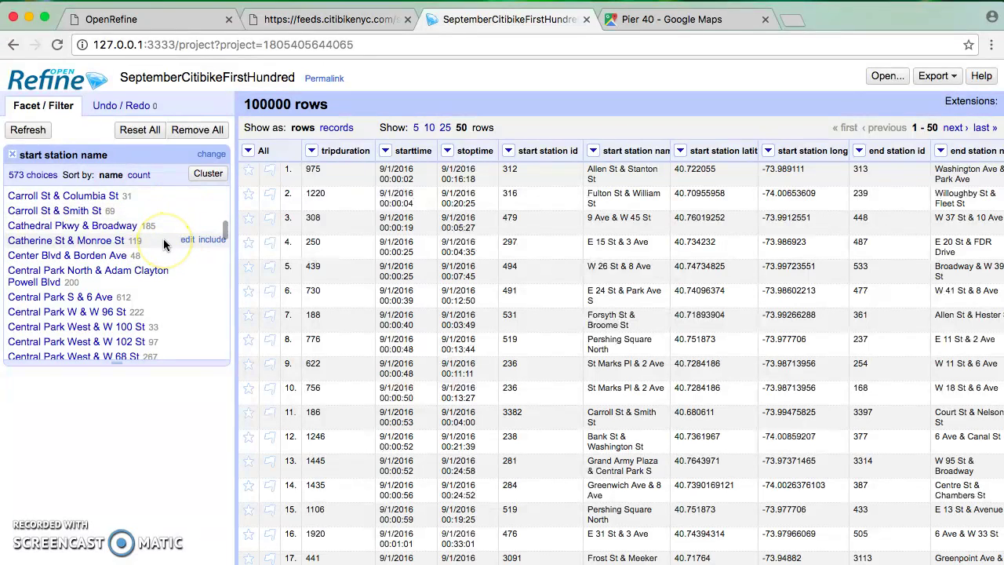
scroll(163, 235, down, 2)
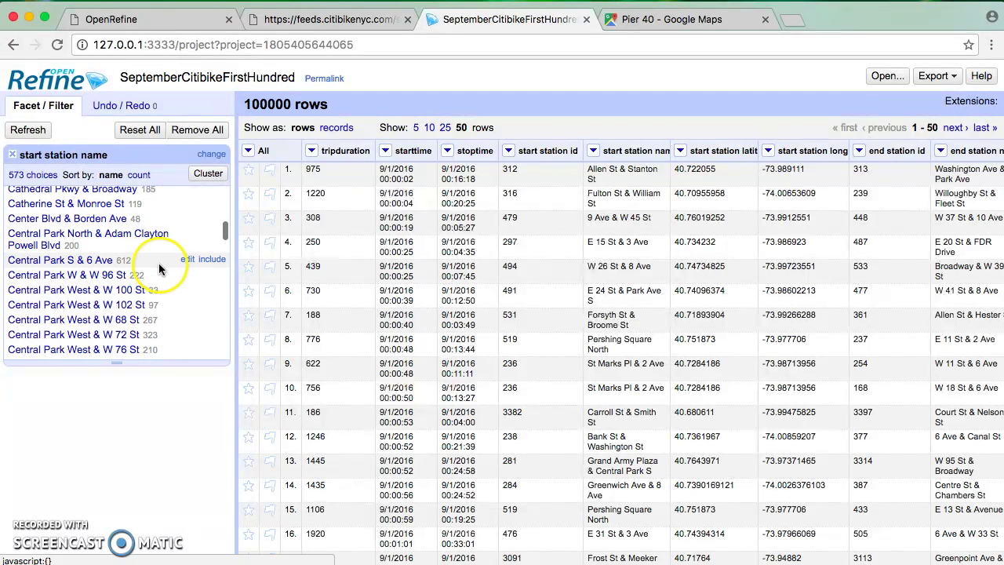
scroll(168, 278, down, 2)
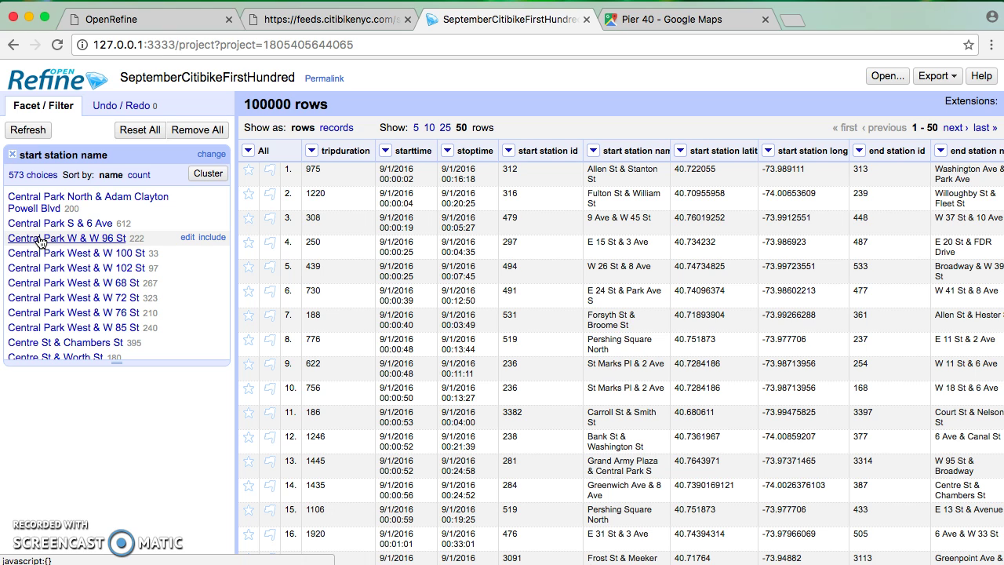
click(141, 252)
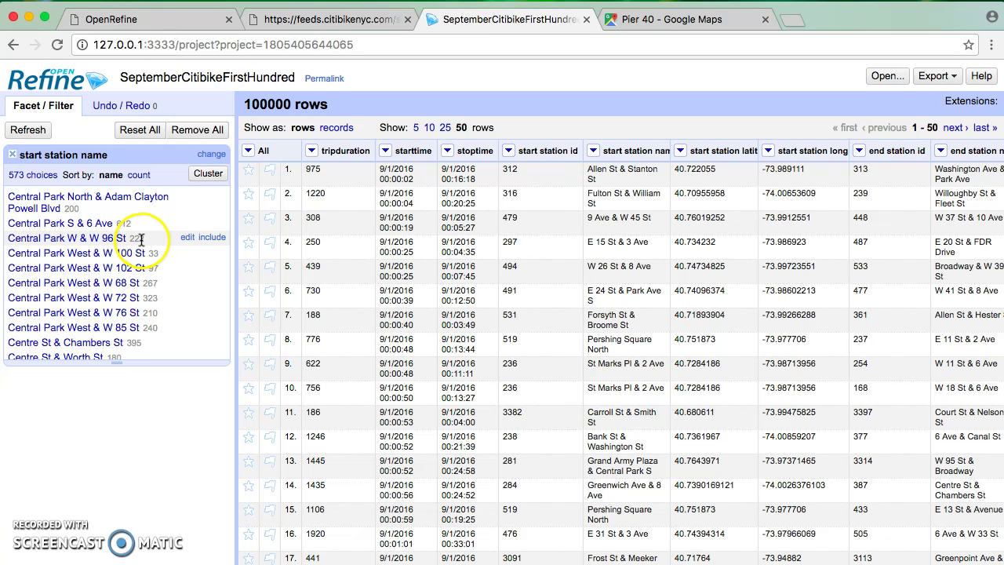
Rename Central Park W & W 96 St to Central Park West & W 96 St across 222 cells
click(186, 238)
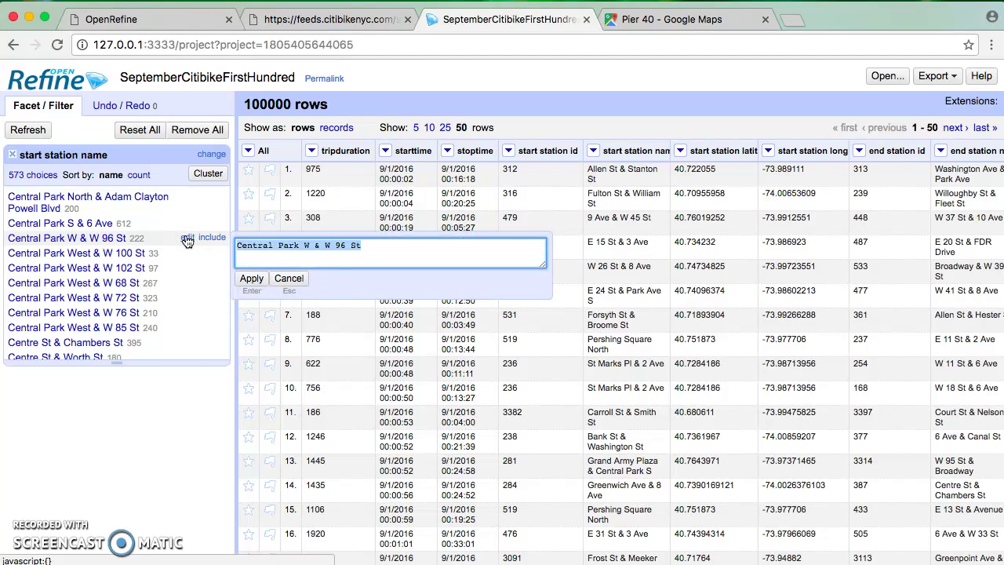
key(Right)
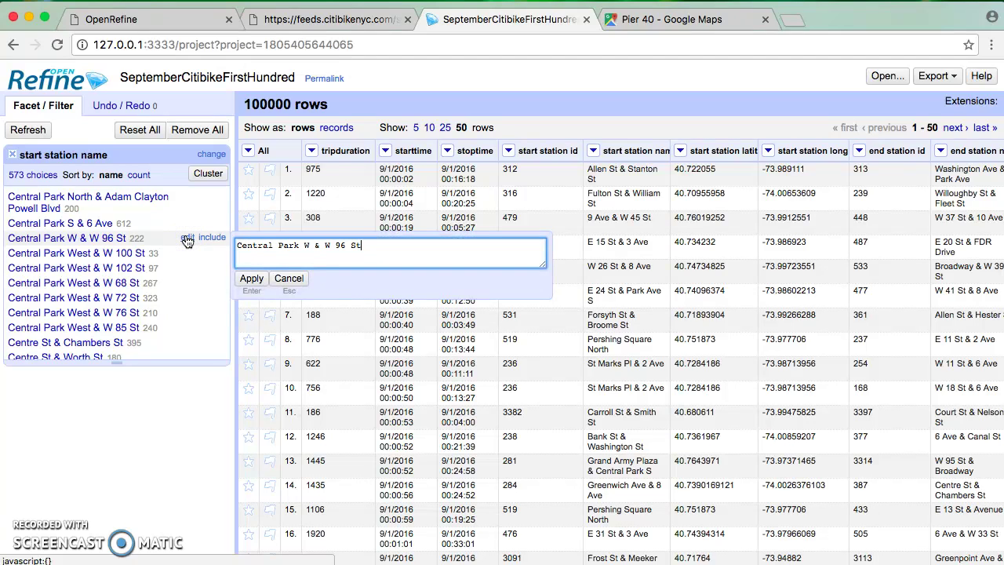
text(est)
click(251, 279)
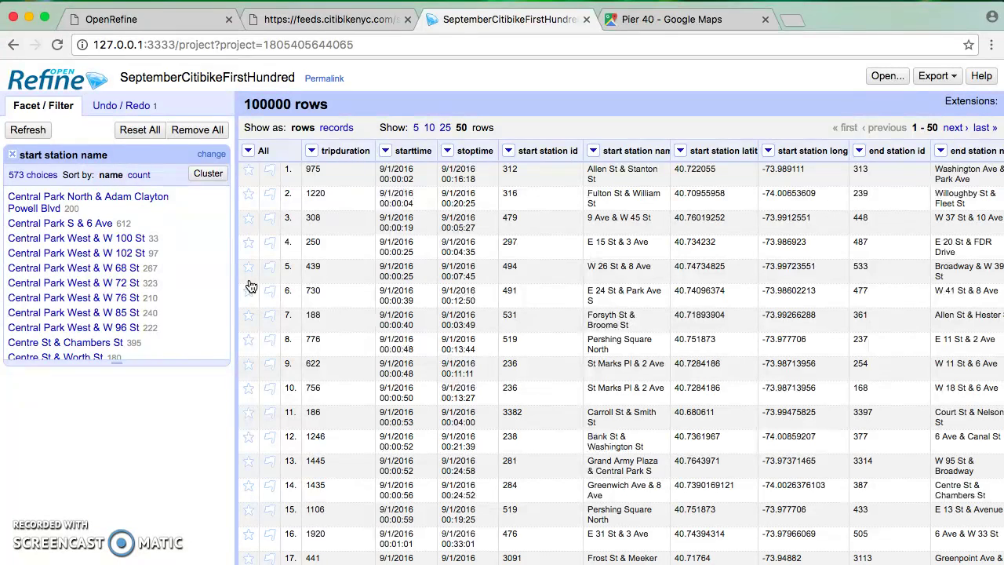
Include Central Park West & W 100, 102, 68, 72, 76, 85 and 96 St in the facet filter
click(114, 244)
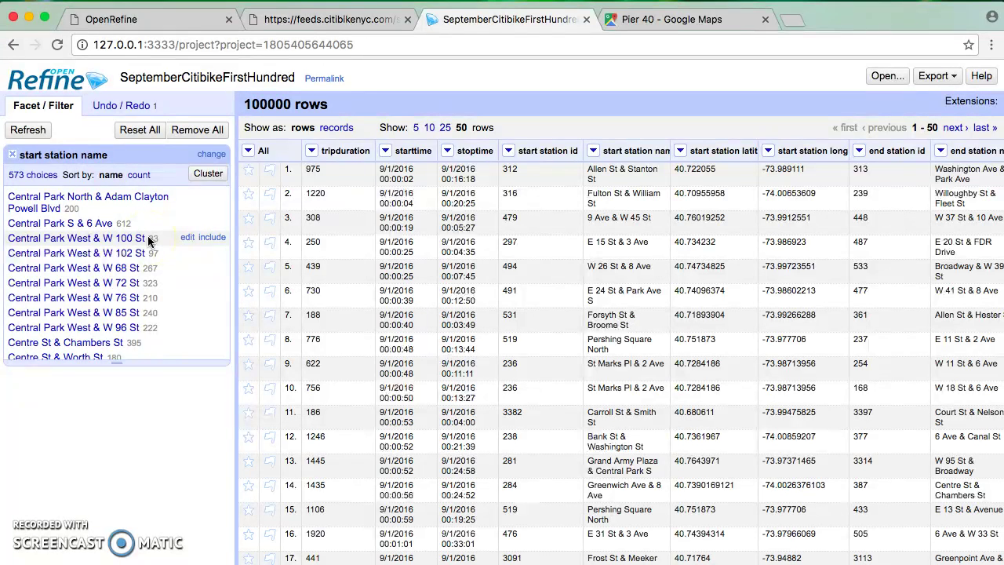
click(149, 241)
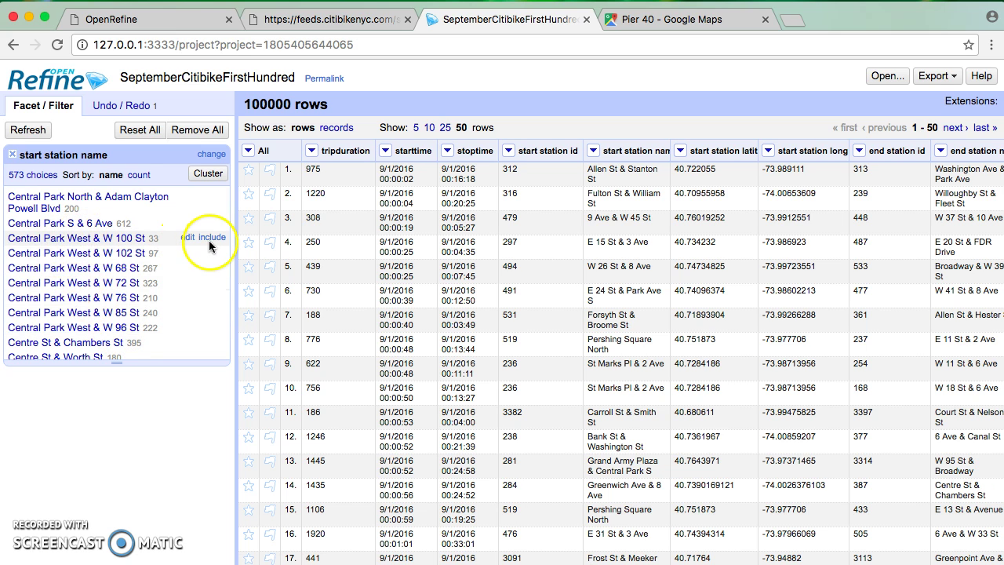
click(212, 237)
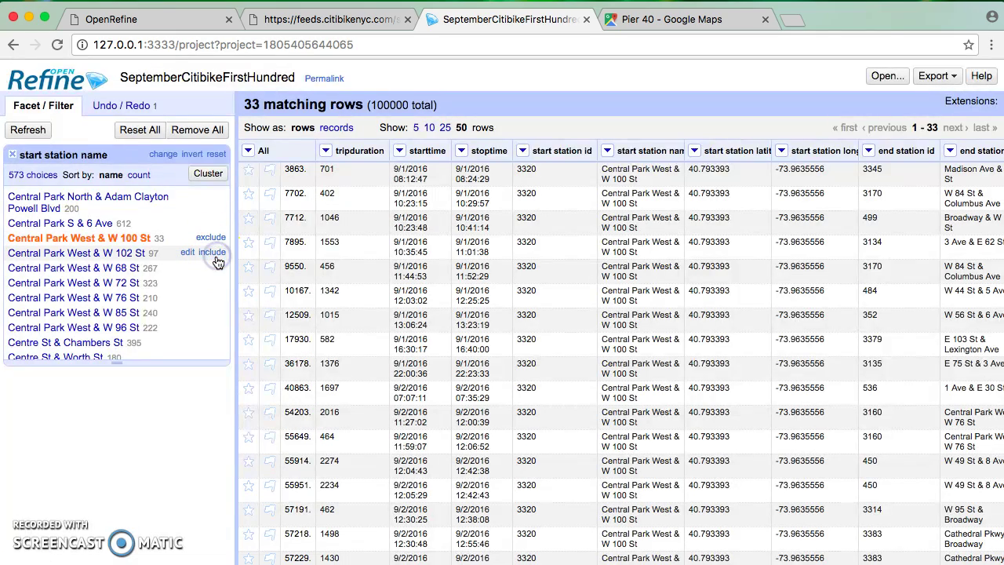
click(212, 252)
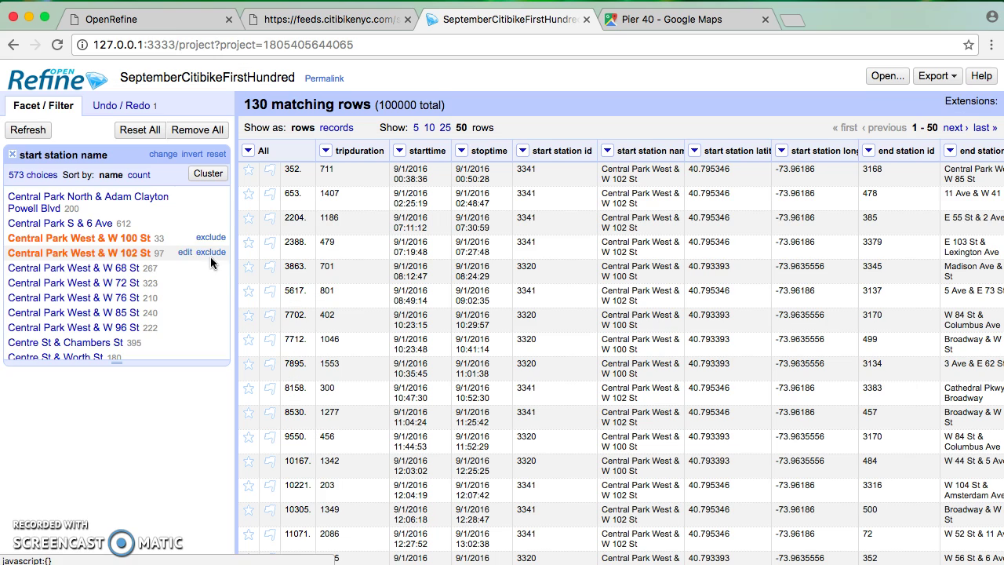
click(212, 268)
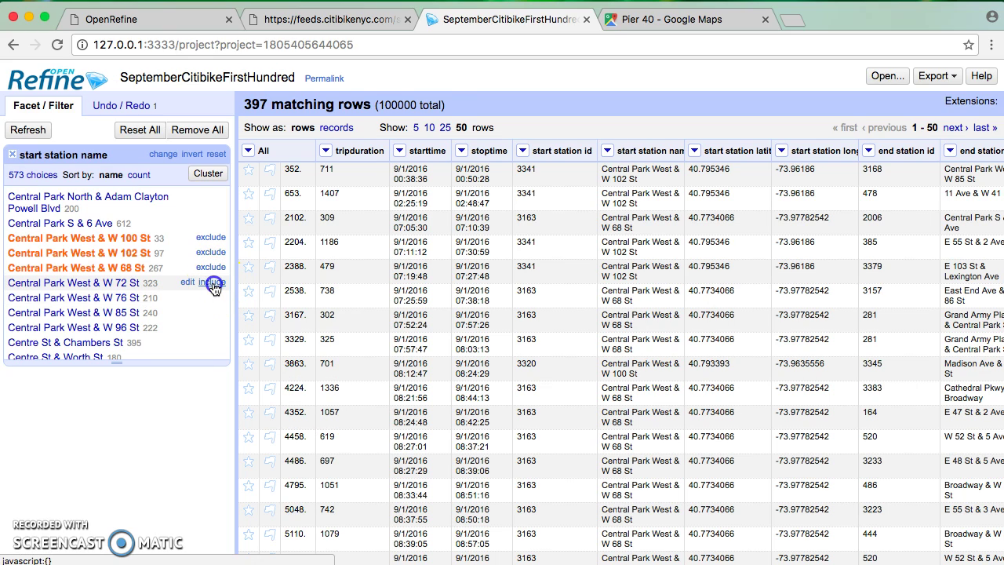
click(212, 283)
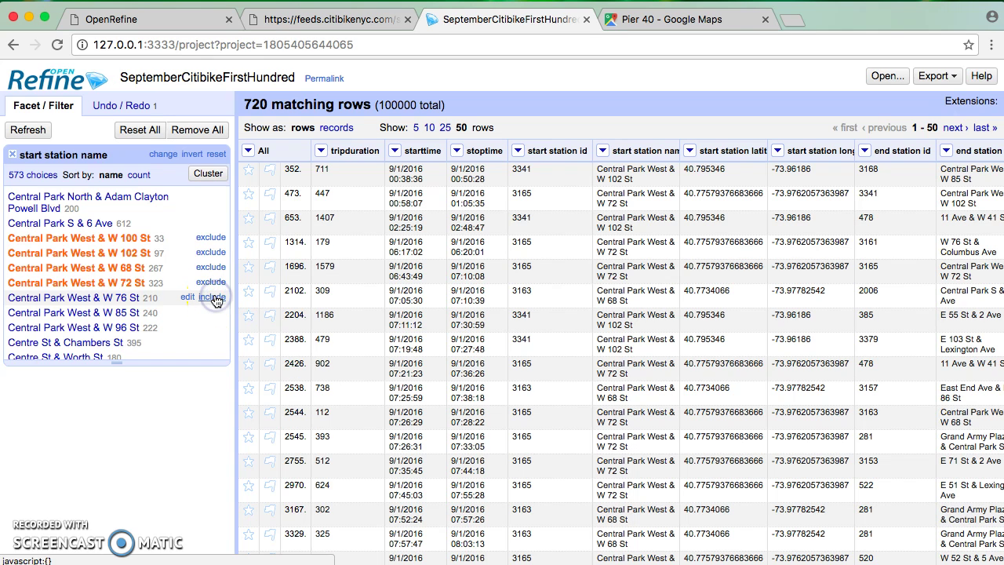
click(212, 297)
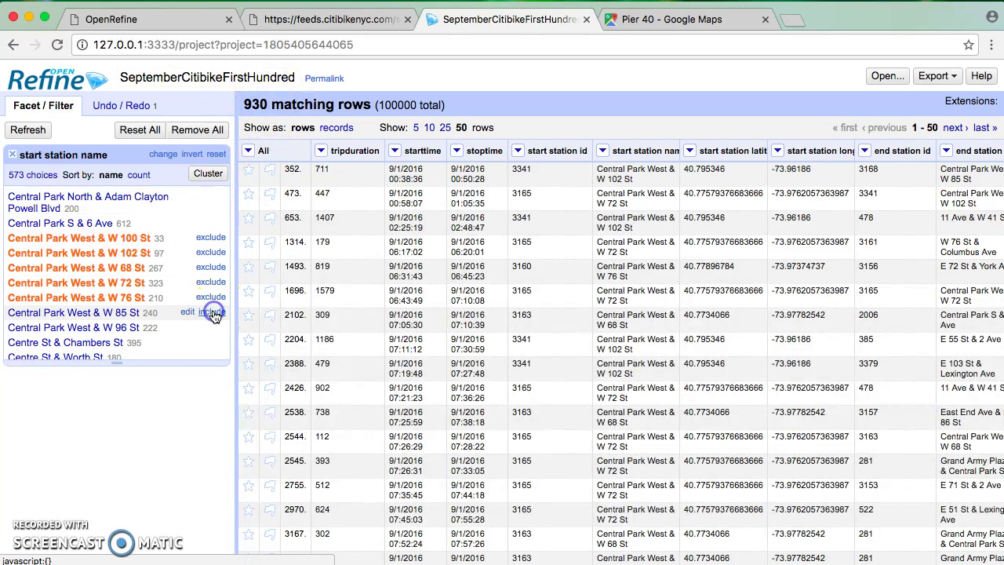
click(212, 312)
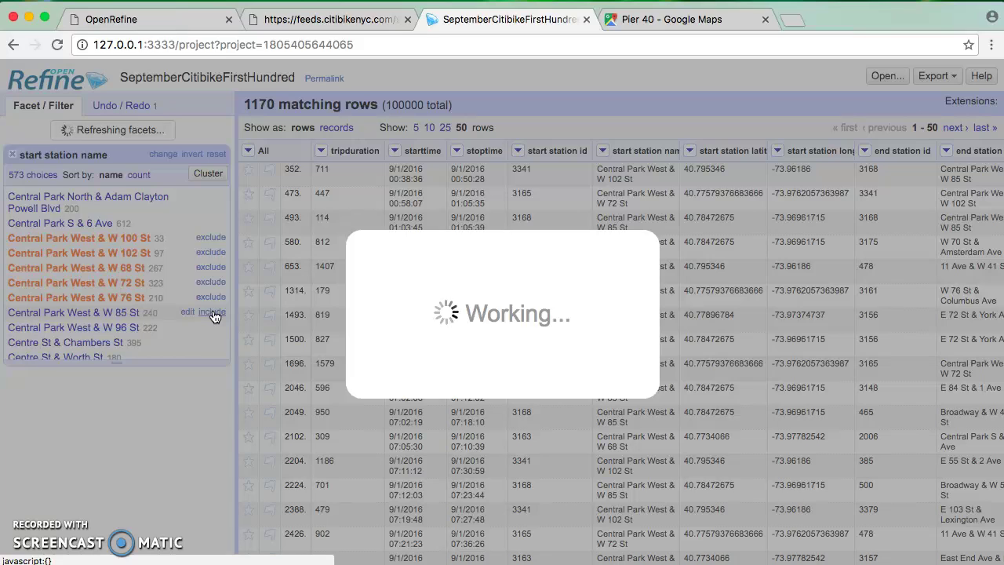
click(212, 327)
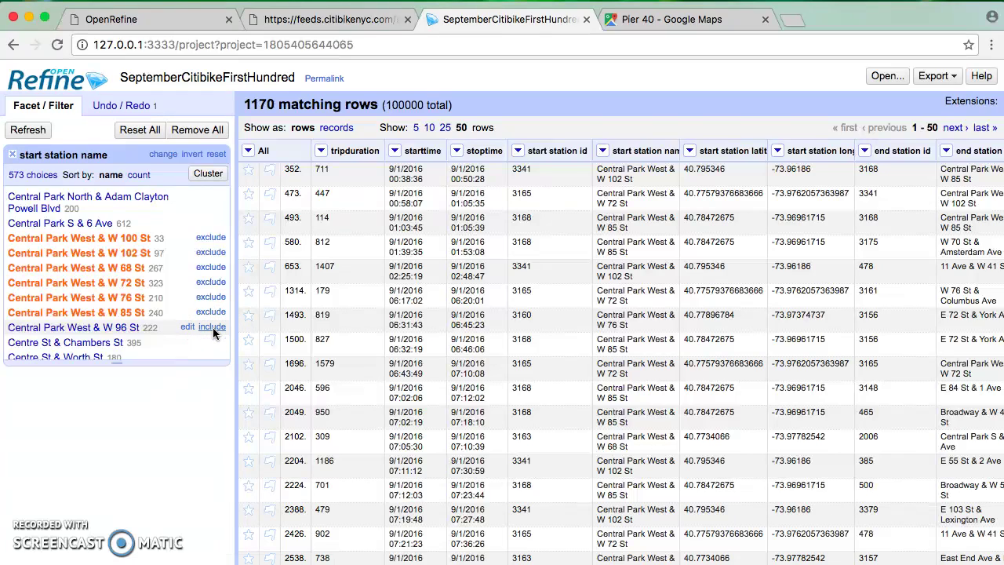
scroll(147, 268, down, 4)
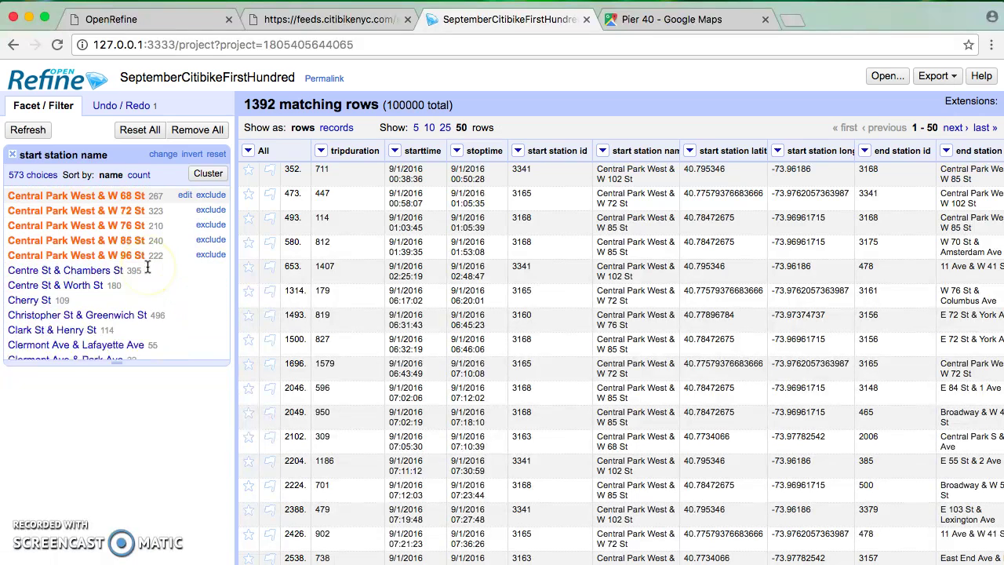
scroll(147, 267, down, 10)
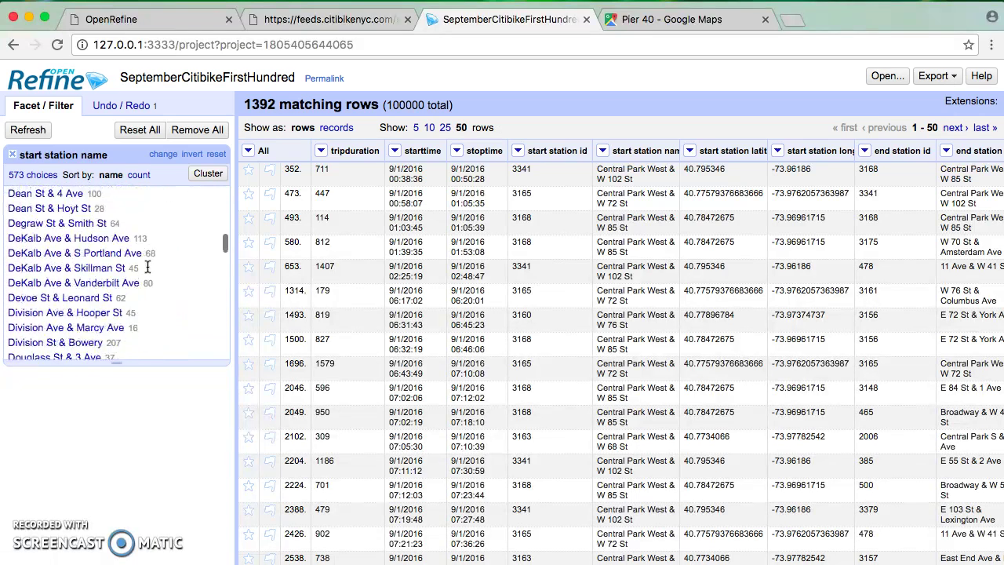
scroll(147, 268, up, 10)
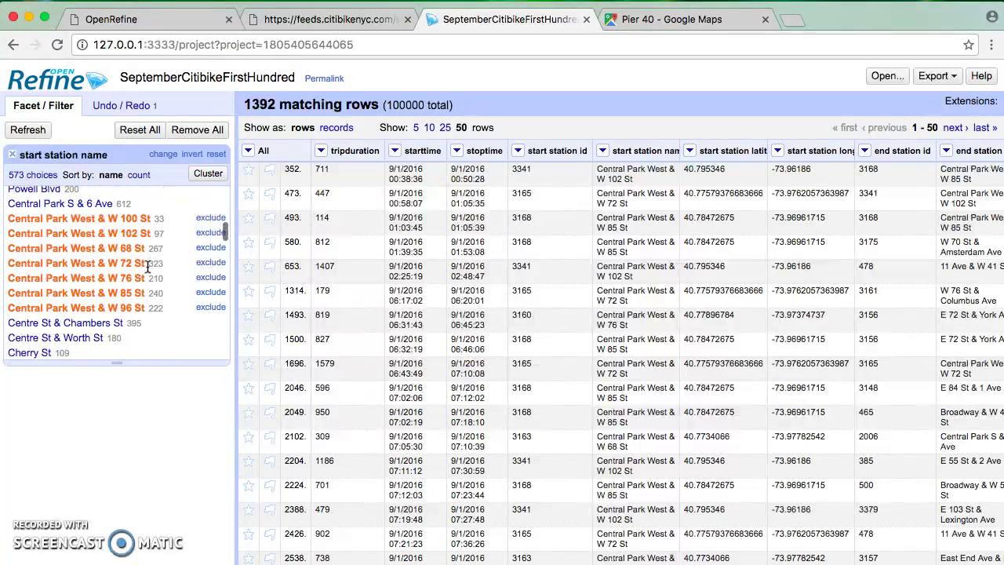
scroll(147, 267, down, 2)
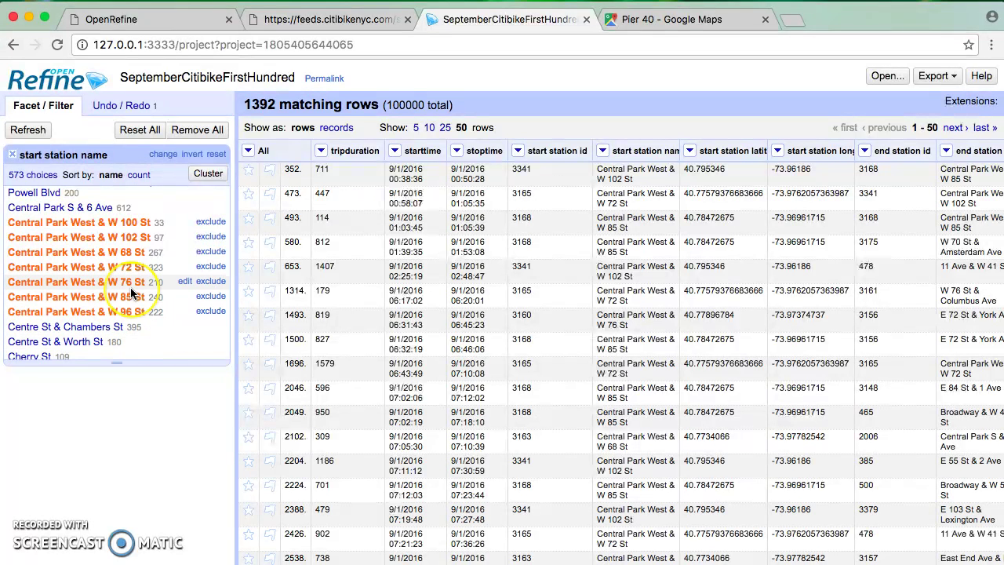
scroll(133, 306, down, 3)
scroll(131, 293, down, 10)
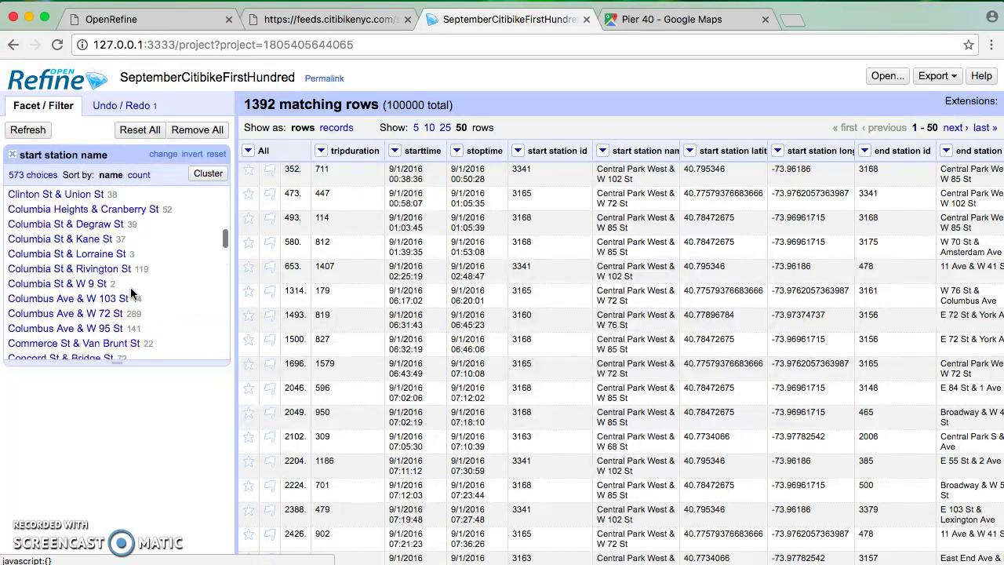
click(158, 277)
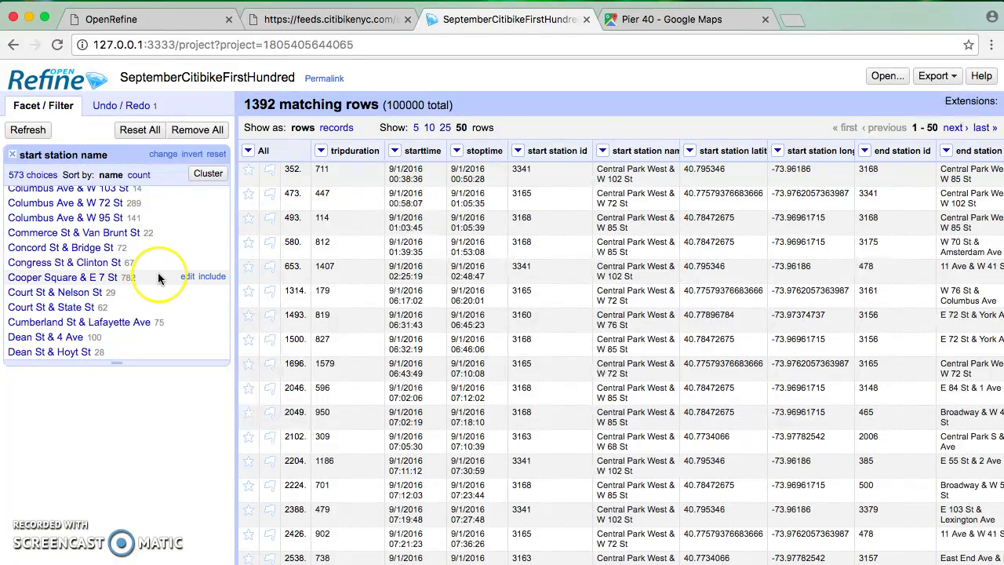
scroll(158, 278, down, 15)
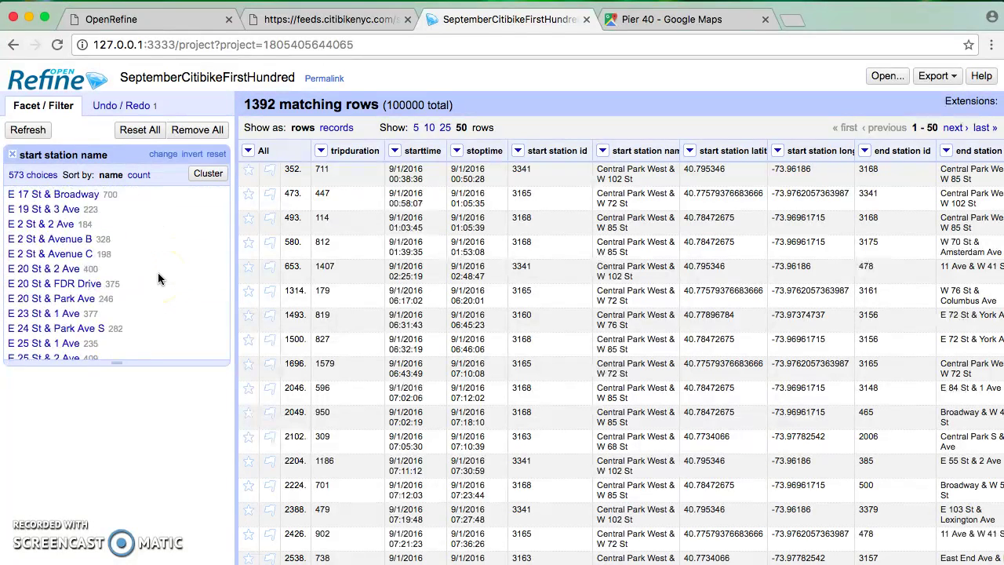
scroll(157, 278, down, 15)
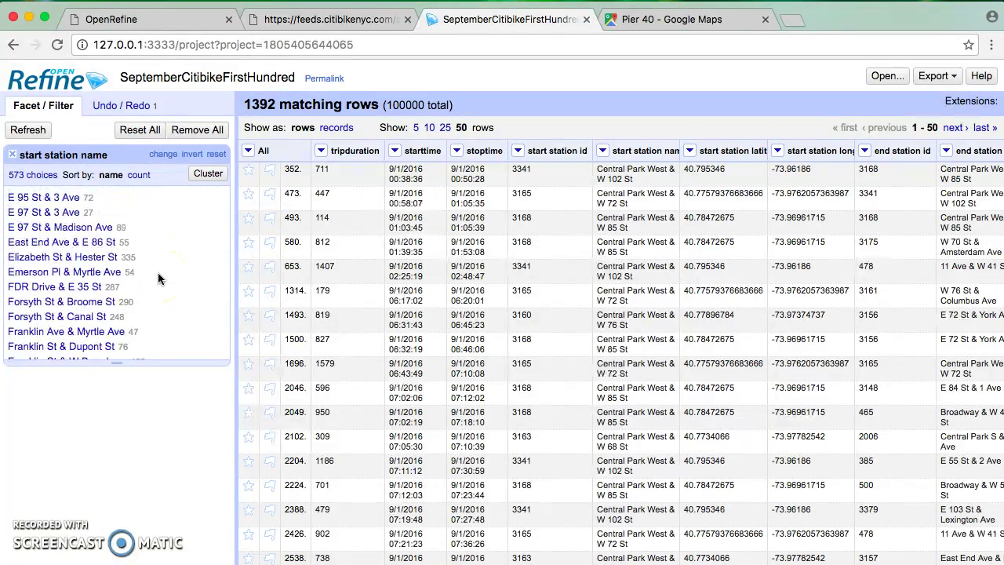
scroll(158, 278, down, 15)
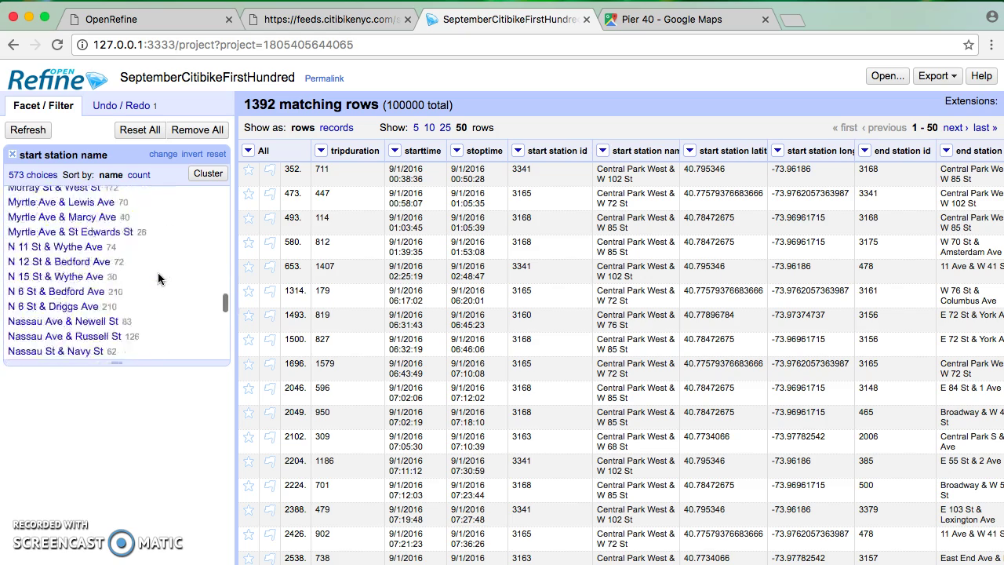
scroll(159, 279, down, 15)
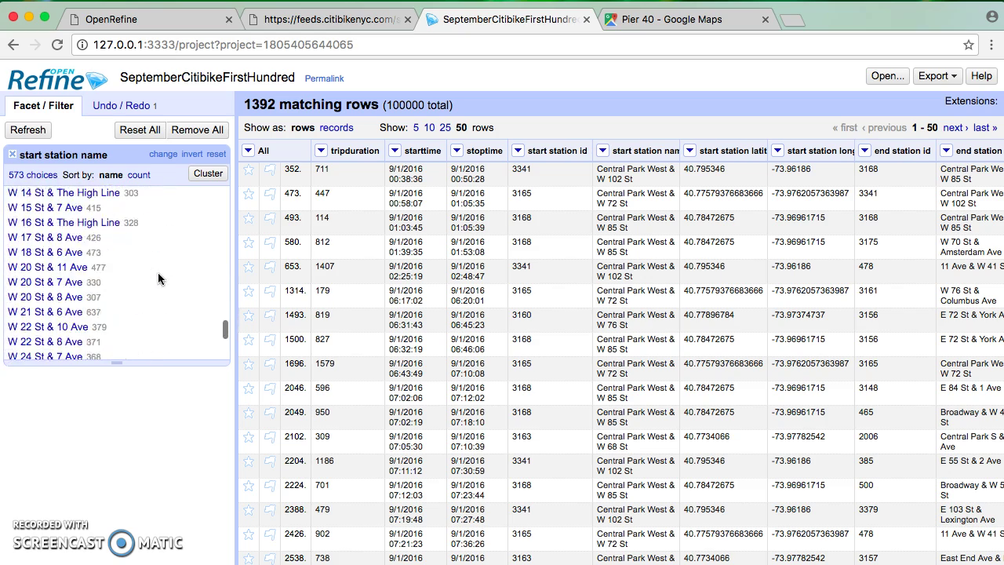
scroll(158, 277, down, 10)
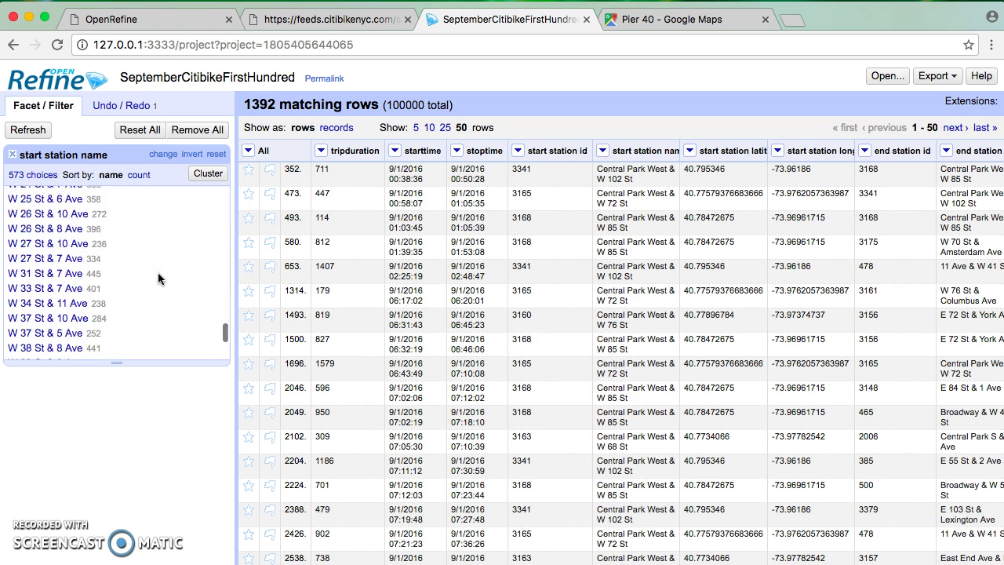
scroll(157, 276, up, 12)
scroll(157, 275, up, 2)
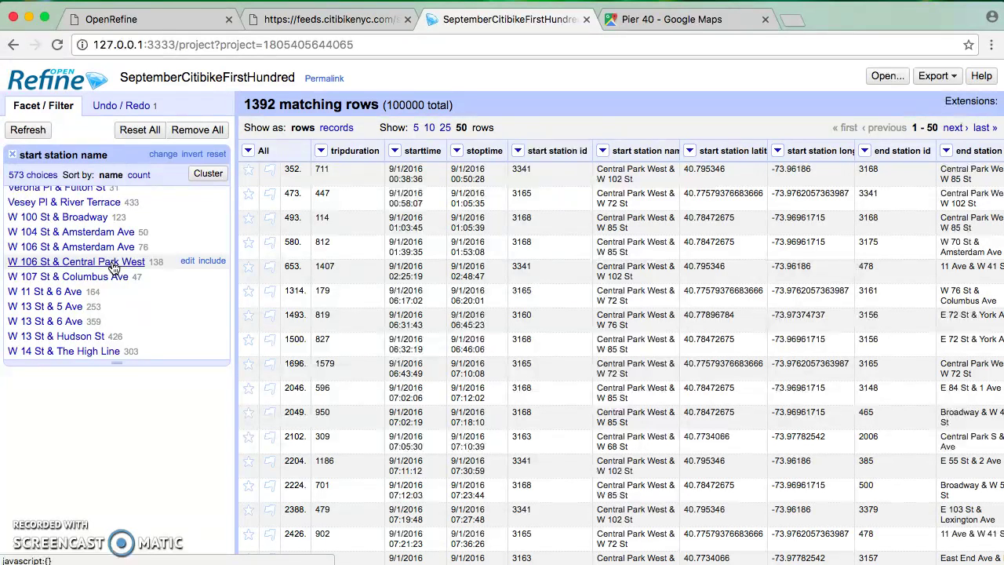
click(139, 326)
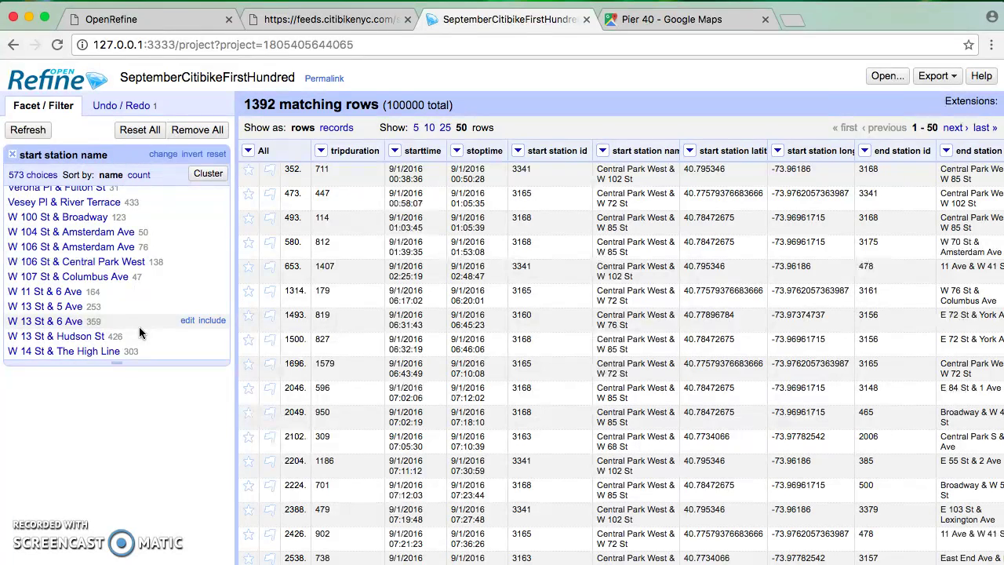
scroll(139, 333, up, 1)
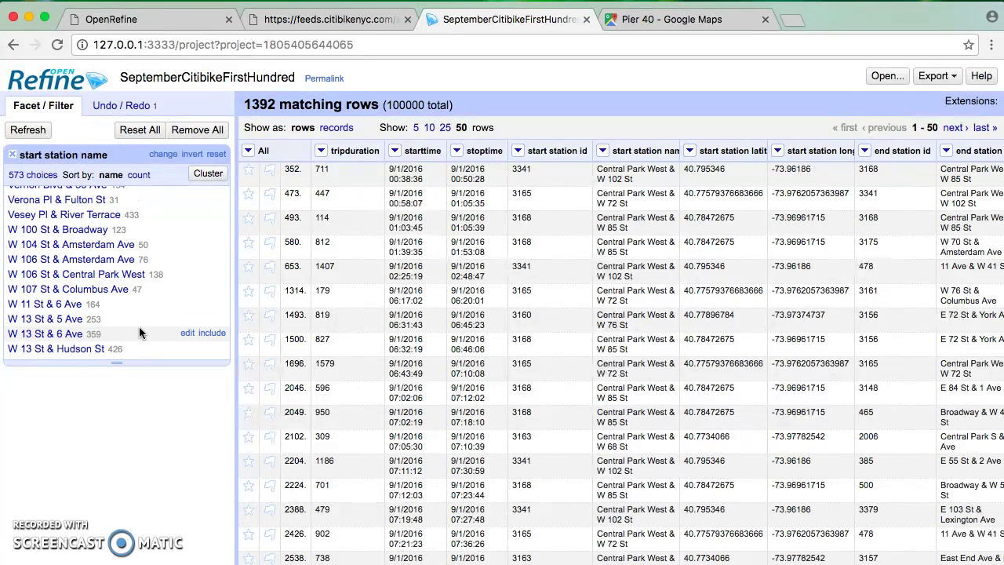
click(162, 316)
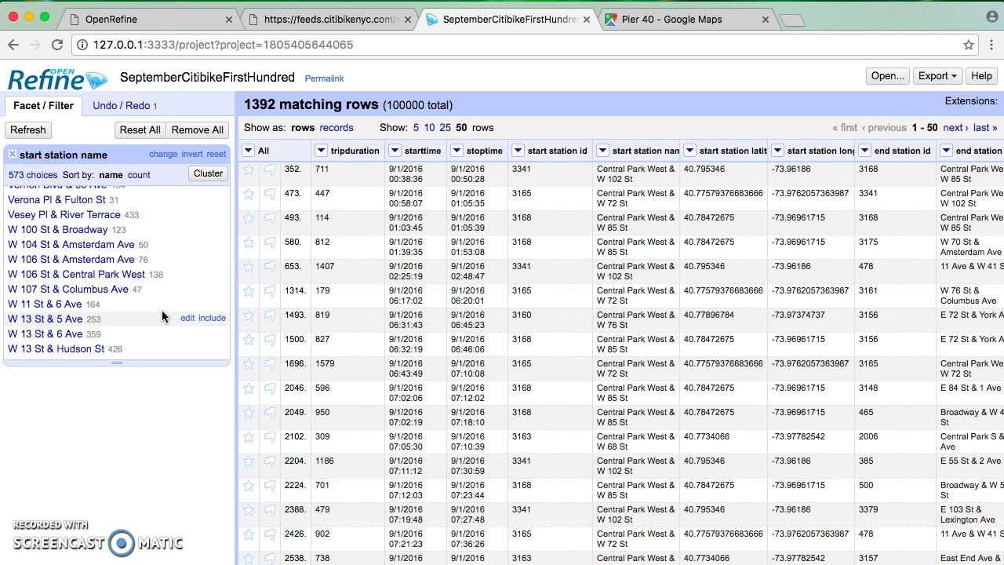
scroll(163, 314, up, 20)
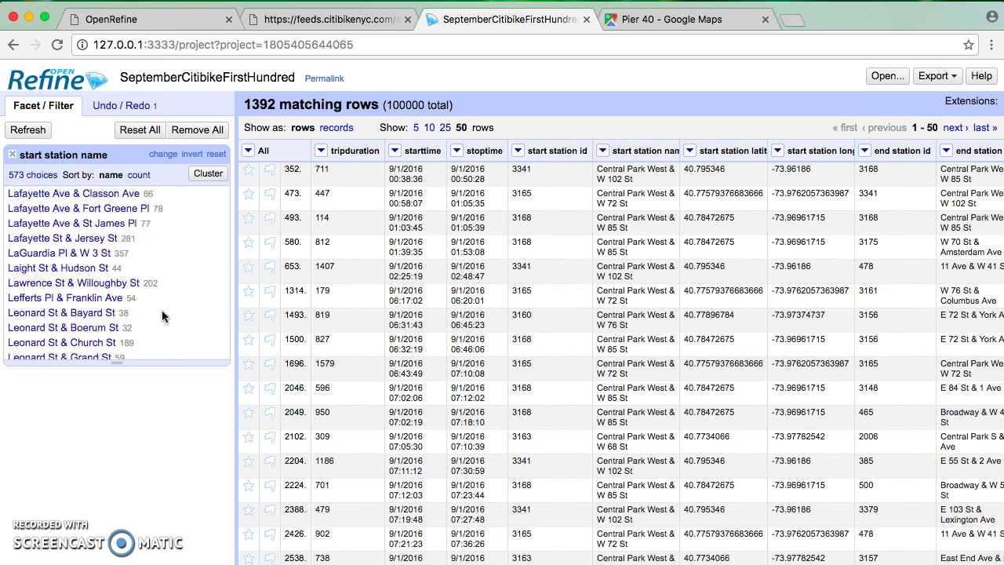
scroll(163, 316, up, 15)
scroll(162, 315, down, 10)
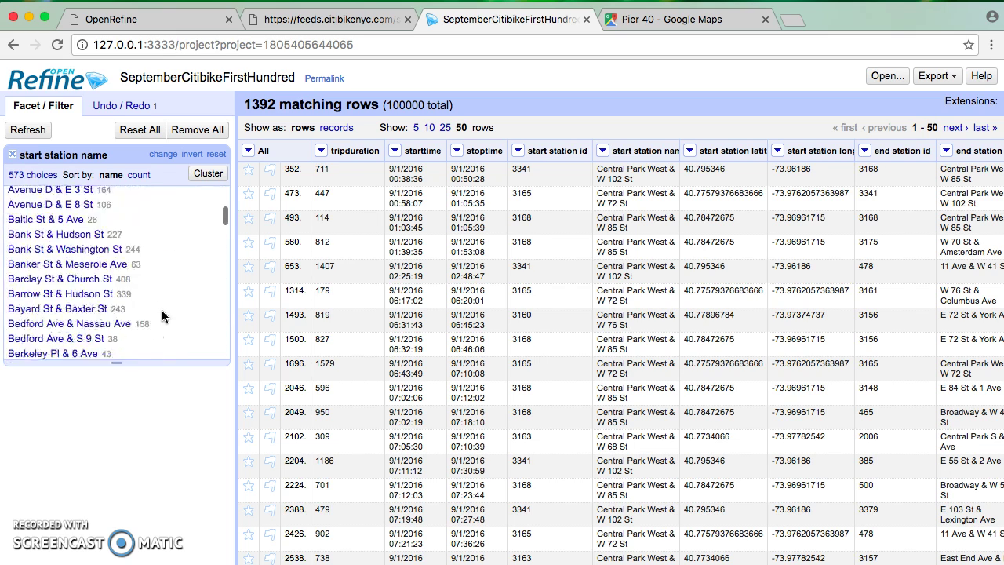
scroll(162, 314, down, 6)
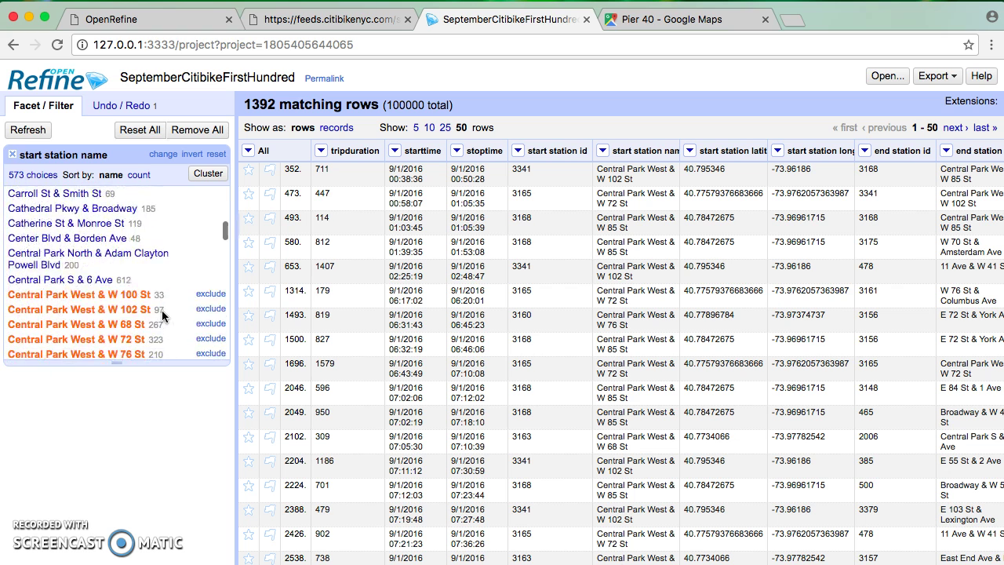
click(219, 237)
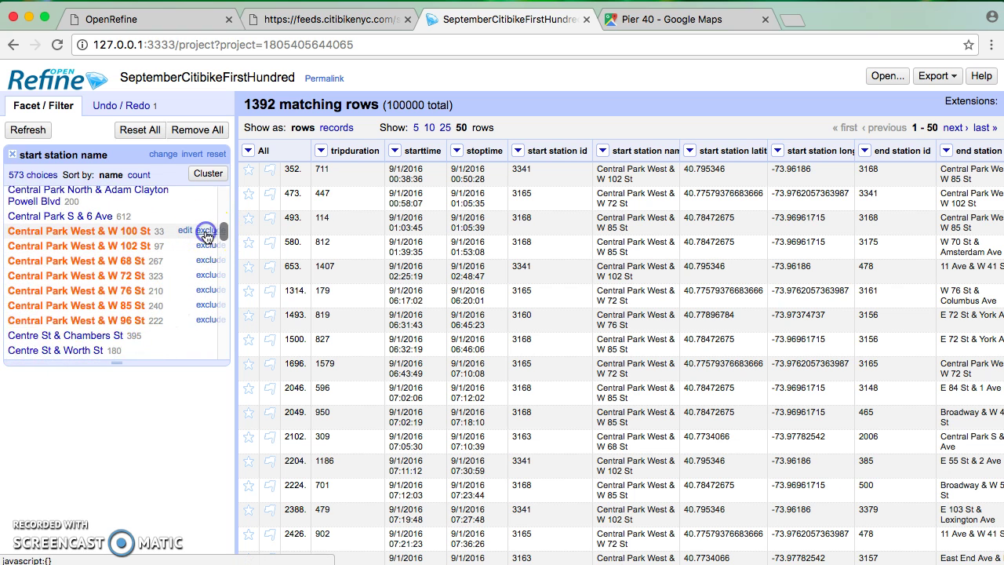
click(208, 230)
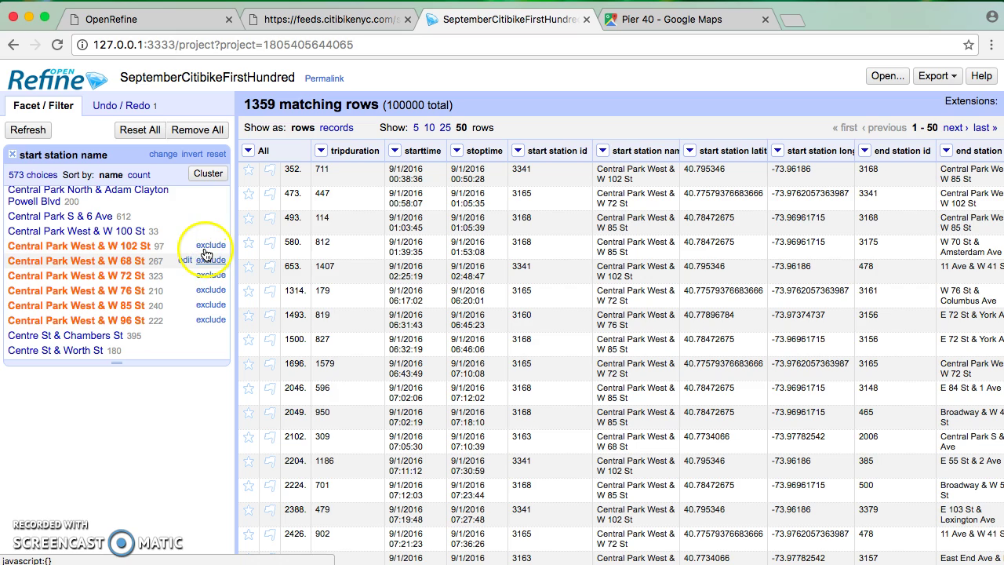
click(205, 256)
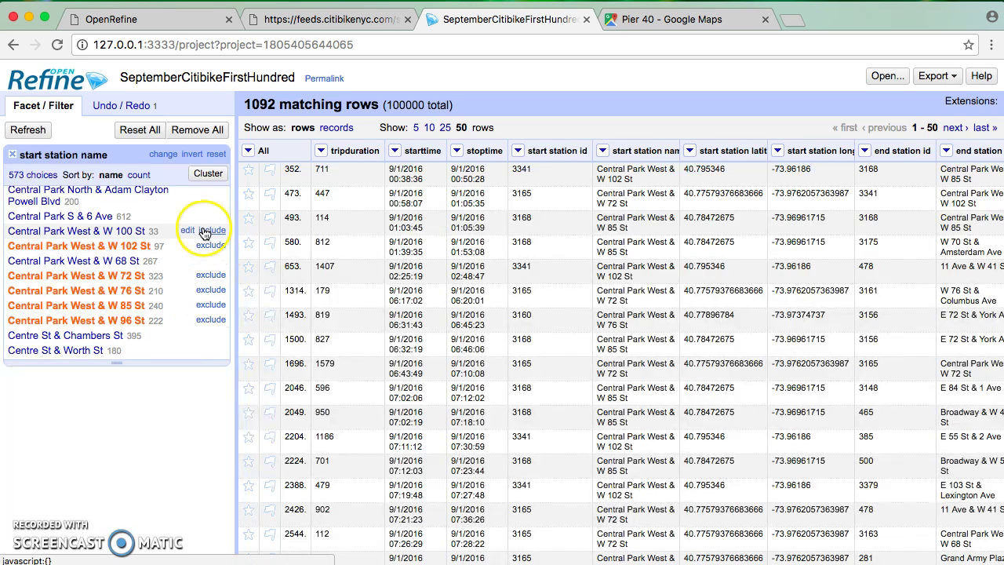
click(211, 230)
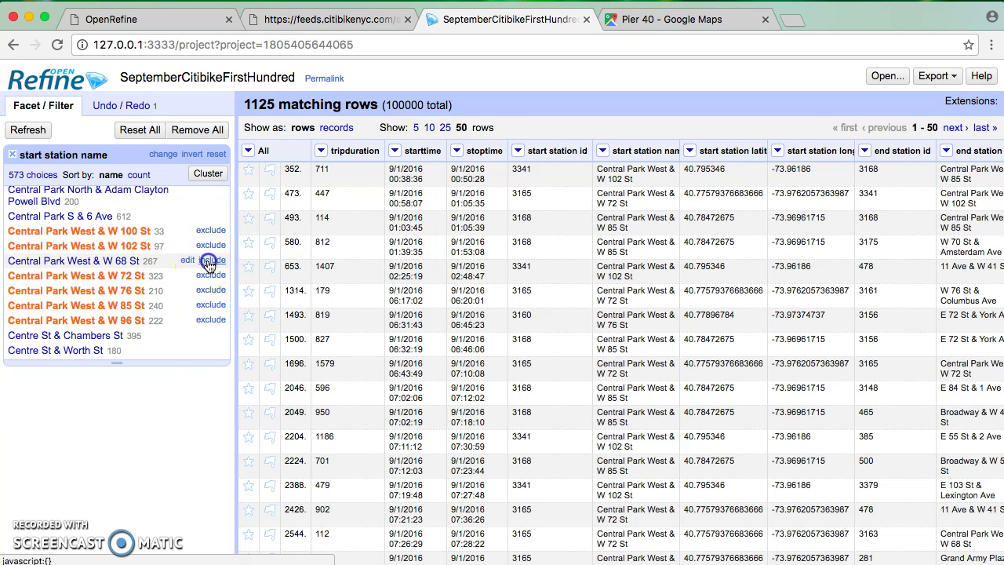
click(166, 317)
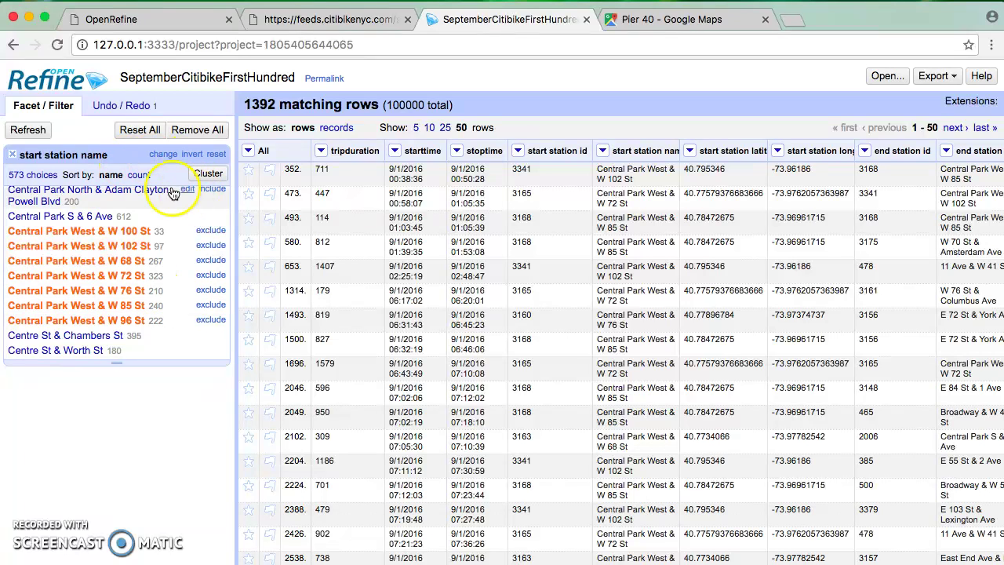
click(165, 273)
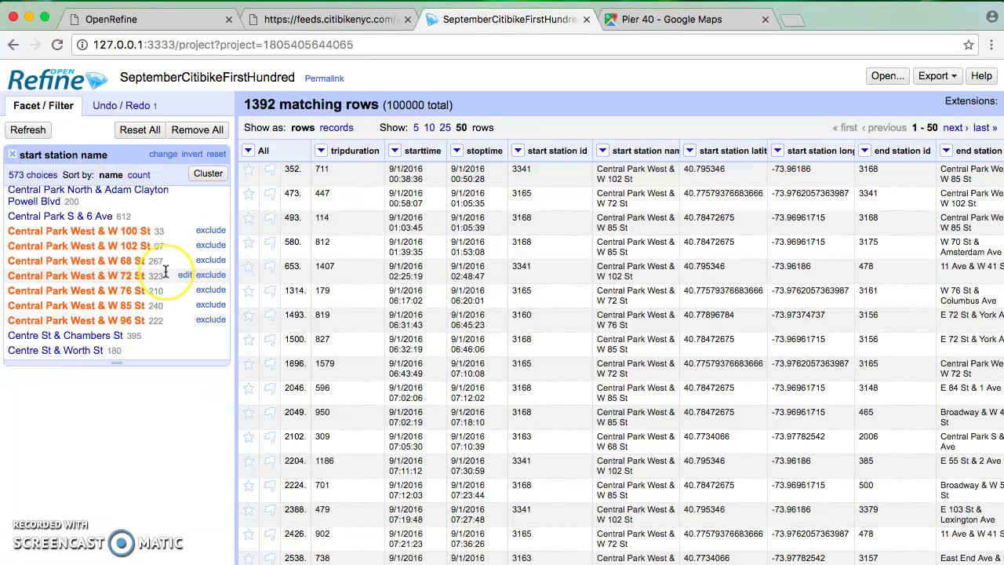
Start a column based on start station name, naming it HAS_CPW with expression beginning 'value'
click(602, 151)
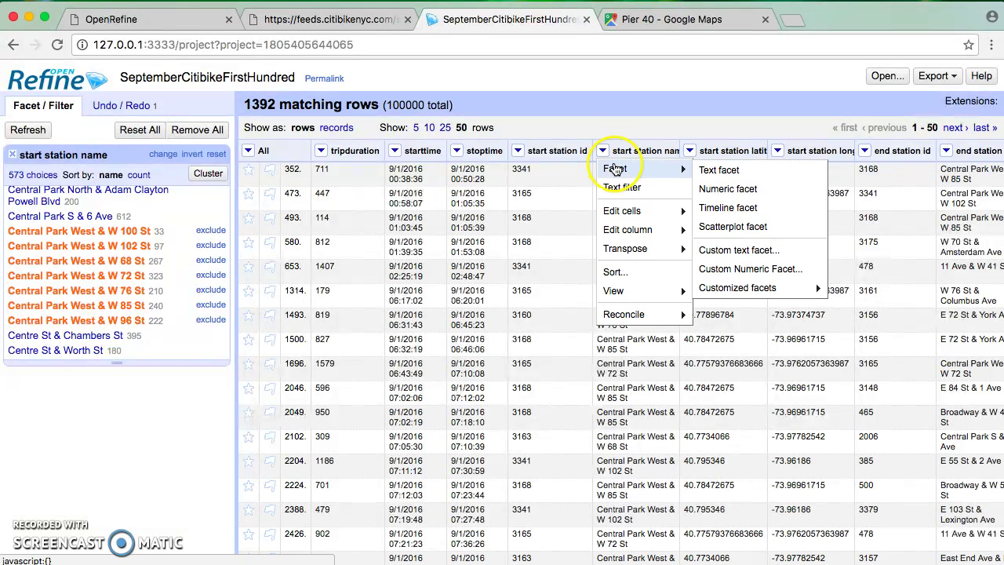
click(618, 234)
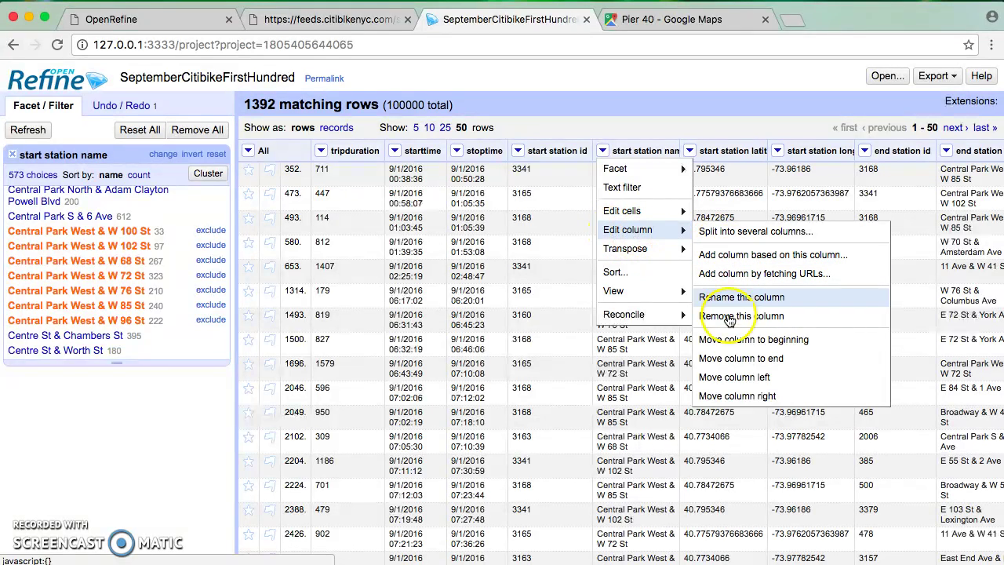
click(728, 257)
click(458, 225)
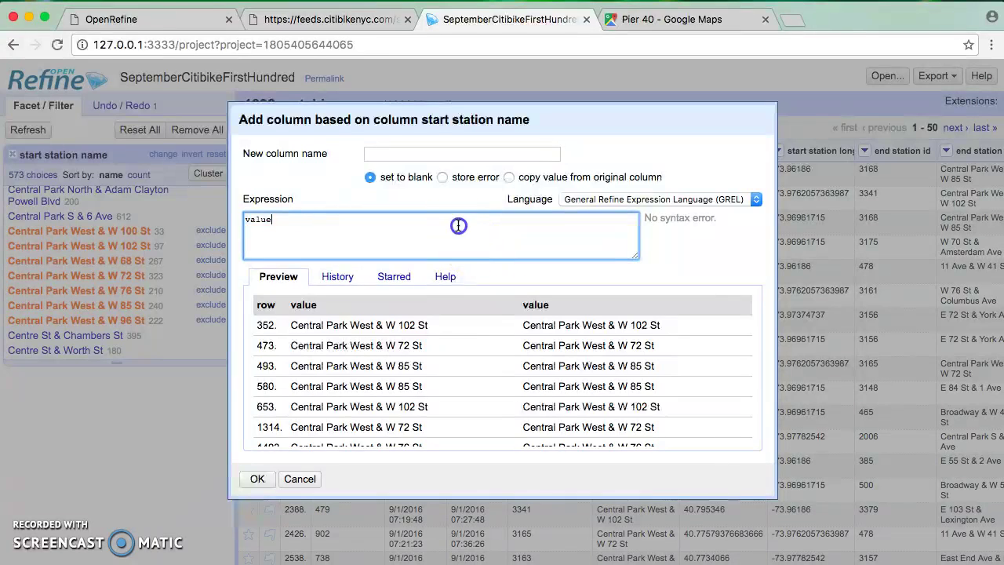
click(399, 153)
text(HAS)
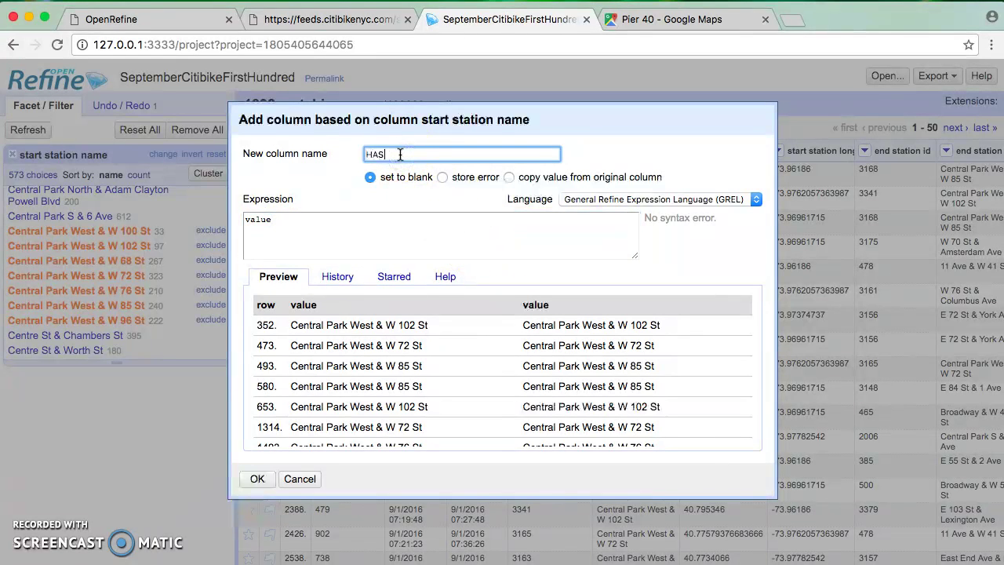
text(_CPW)
click(427, 162)
click(360, 225)
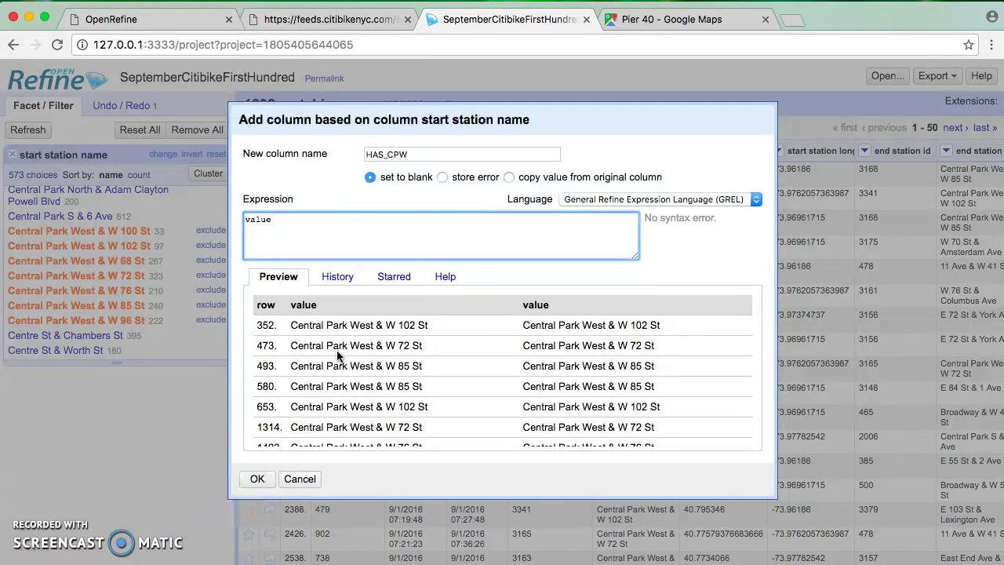
click(283, 222)
Extend the GREL expression to value.match() with the caret inside the parentheses
text(.)
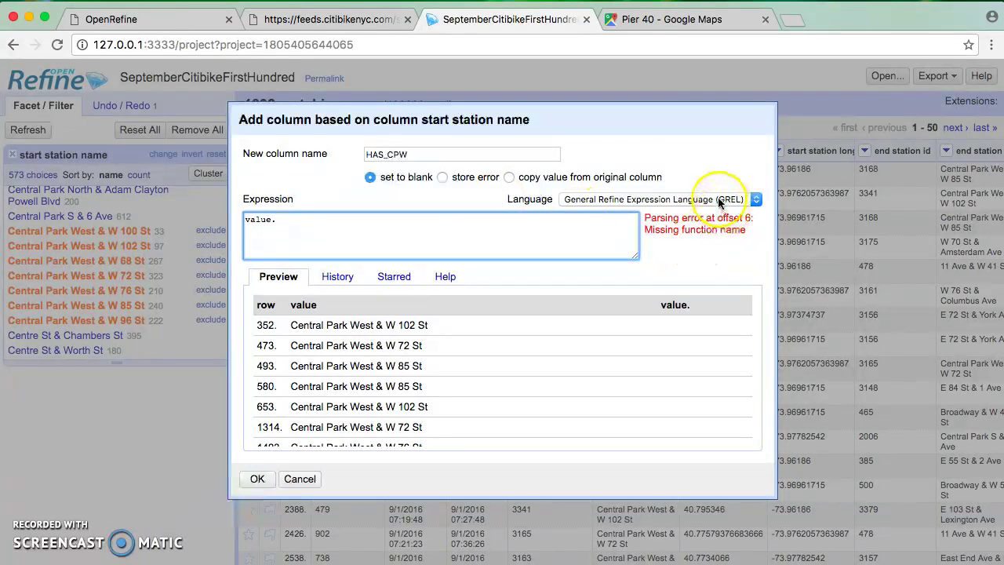
click(695, 203)
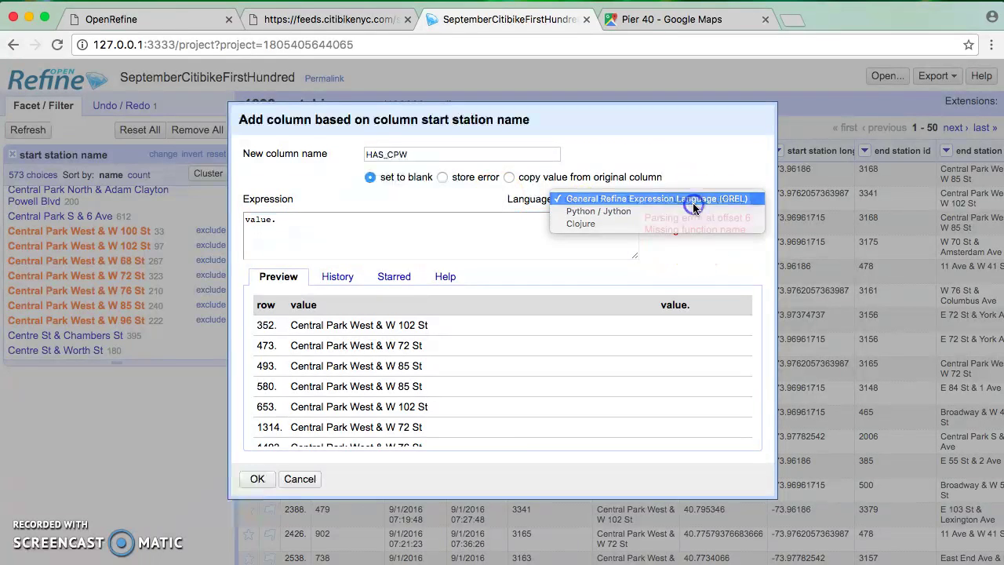
click(694, 204)
click(385, 226)
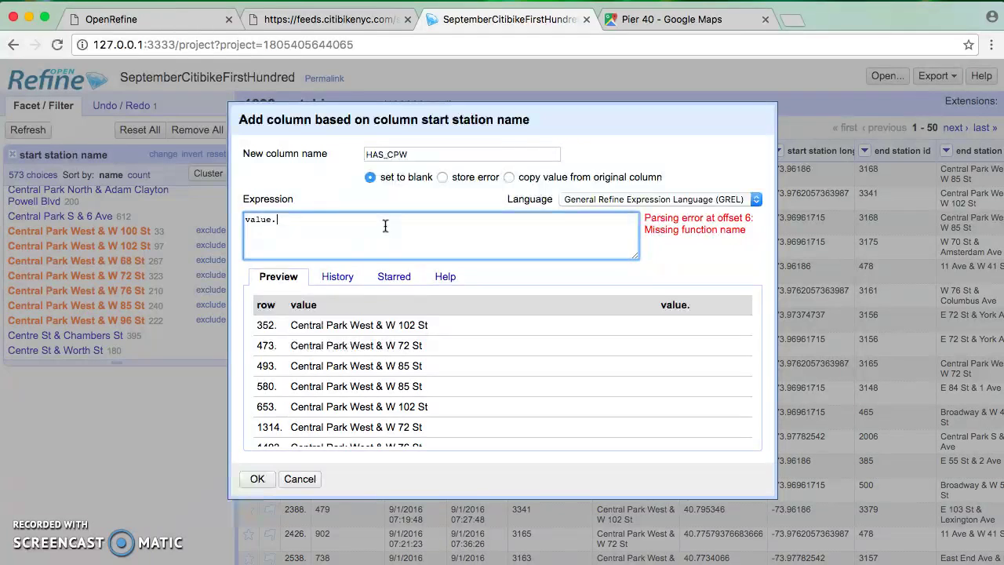
text(match())
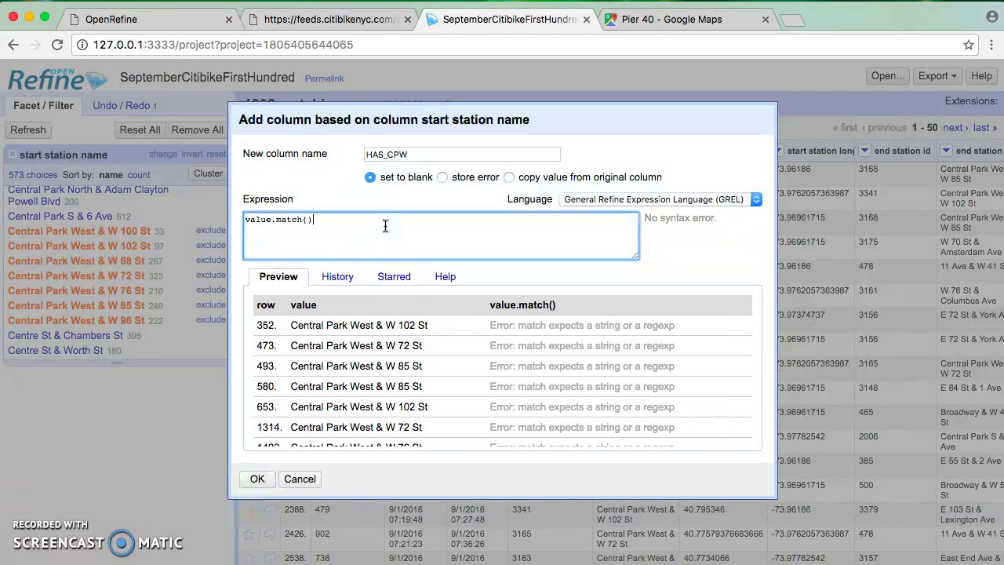
key(Left)
Enter Central Park West & W 102 St as the match argument, fixing typos
text(//)
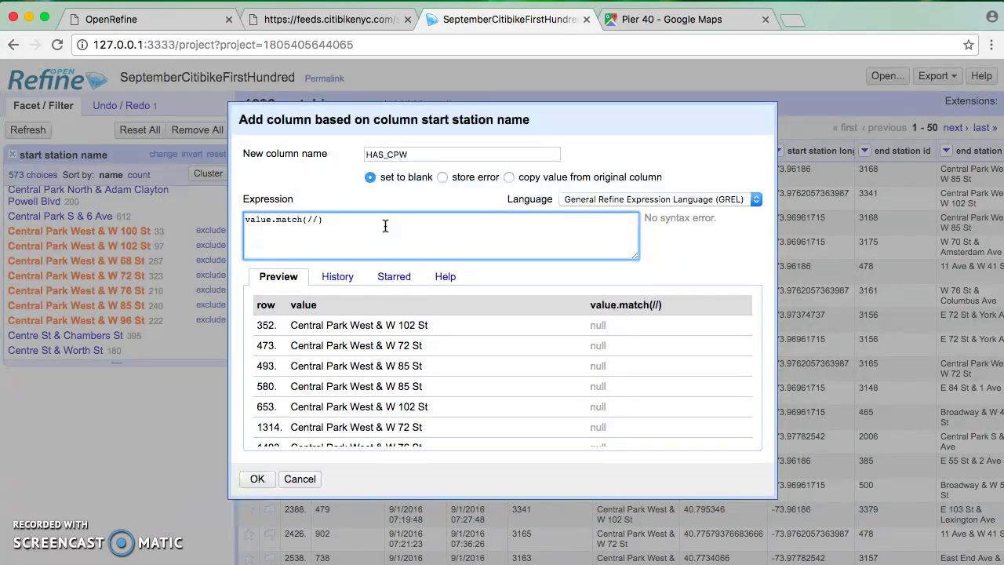
key(BackSpace)
key(Delete)
text(Centrl)
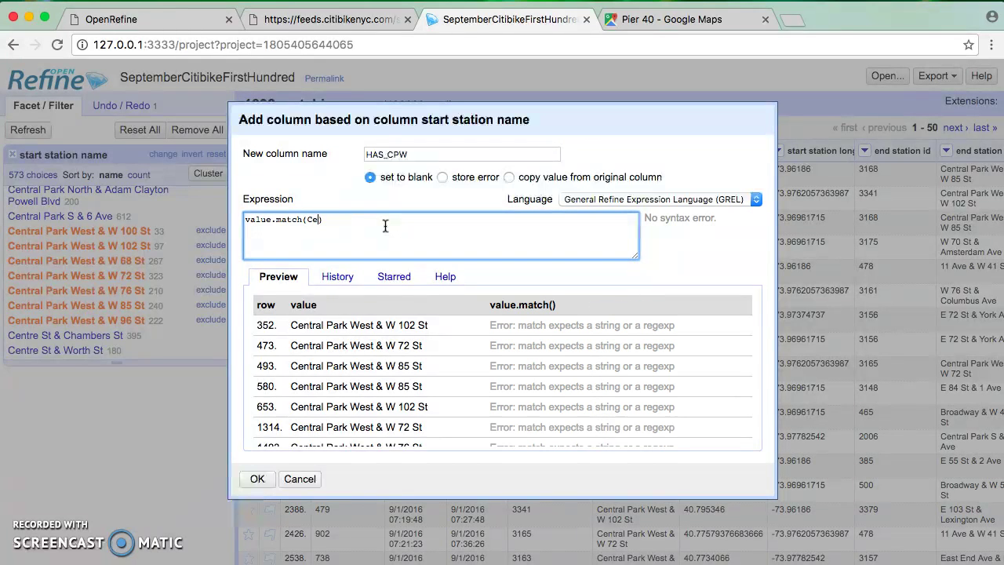
key(BackSpace)
text(al Park )
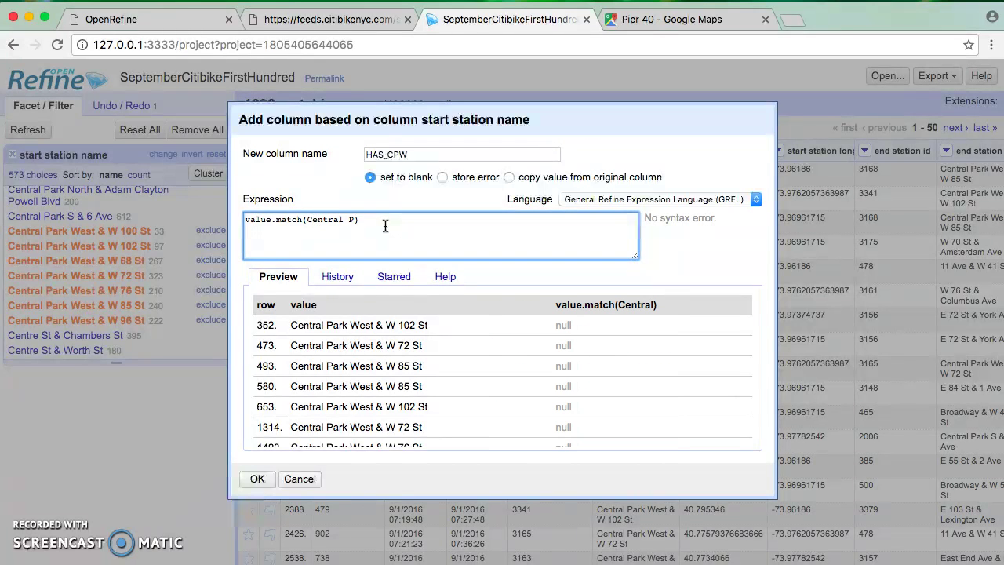
text(WEst)
key(BackSpace)
key(BackSpace)
key(BackSpace)
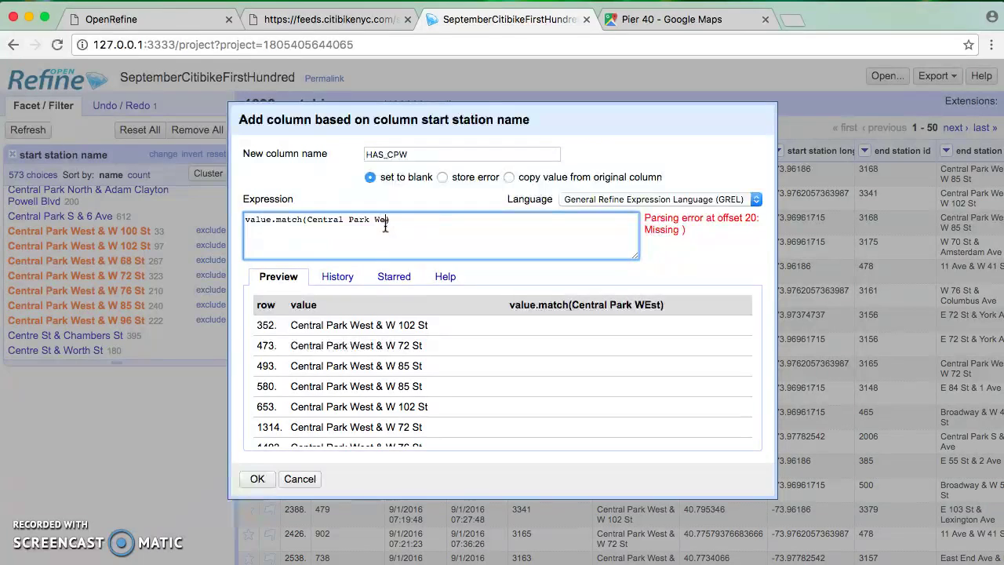
text(est & W 1)
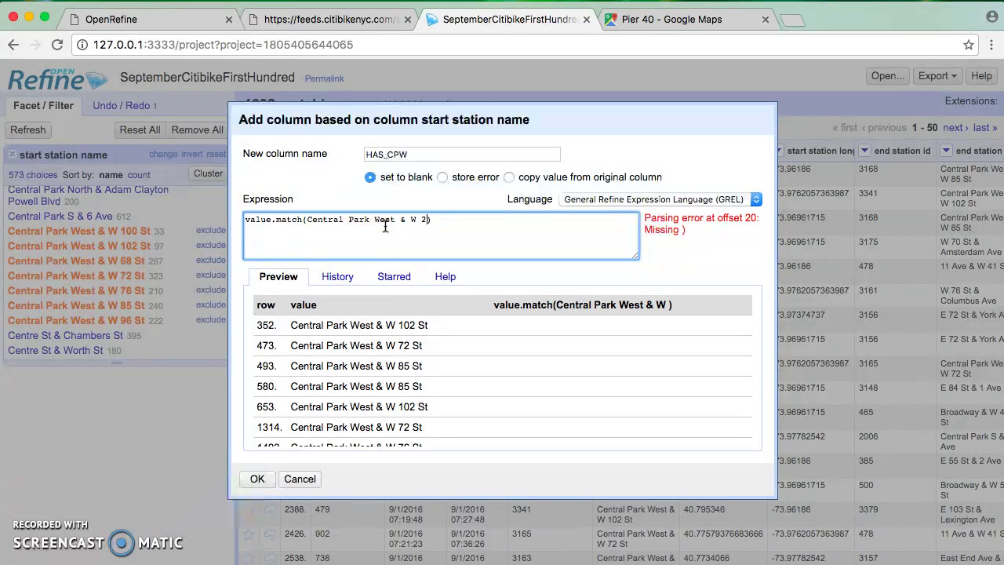
text(02 St)
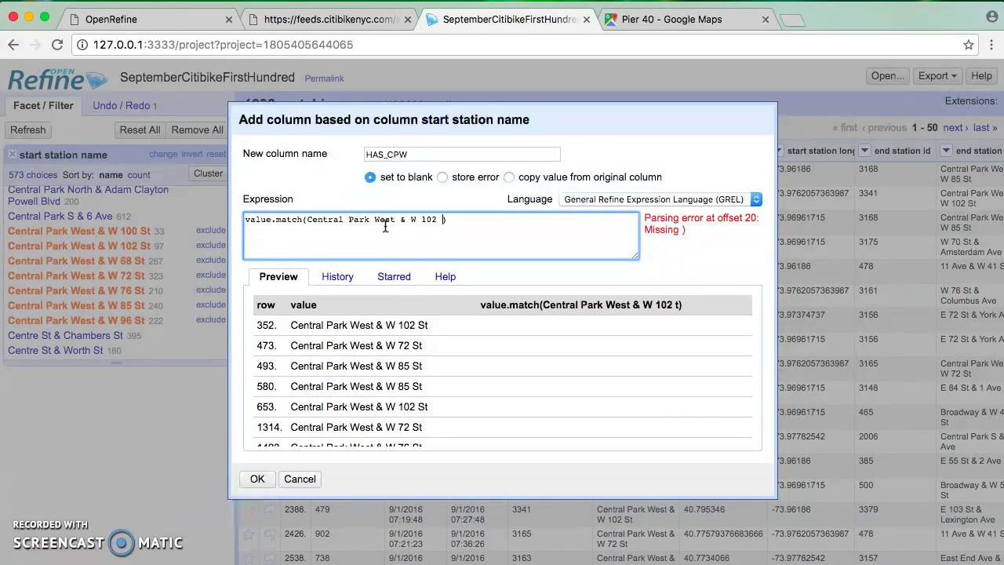
Wrap the station name in double quotes, previewing [ ] for 102 St rows, null otherwise
click(492, 219)
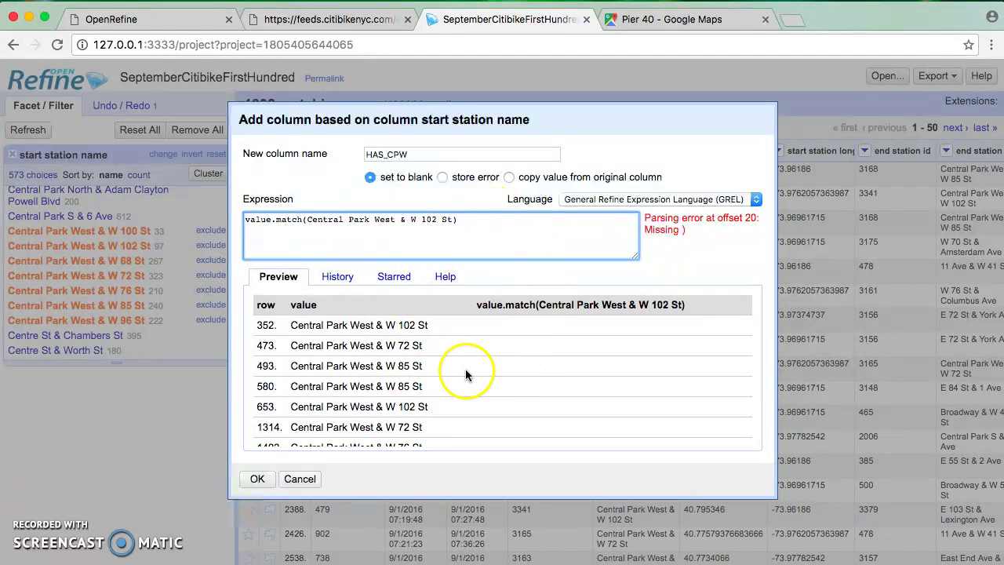
click(308, 220)
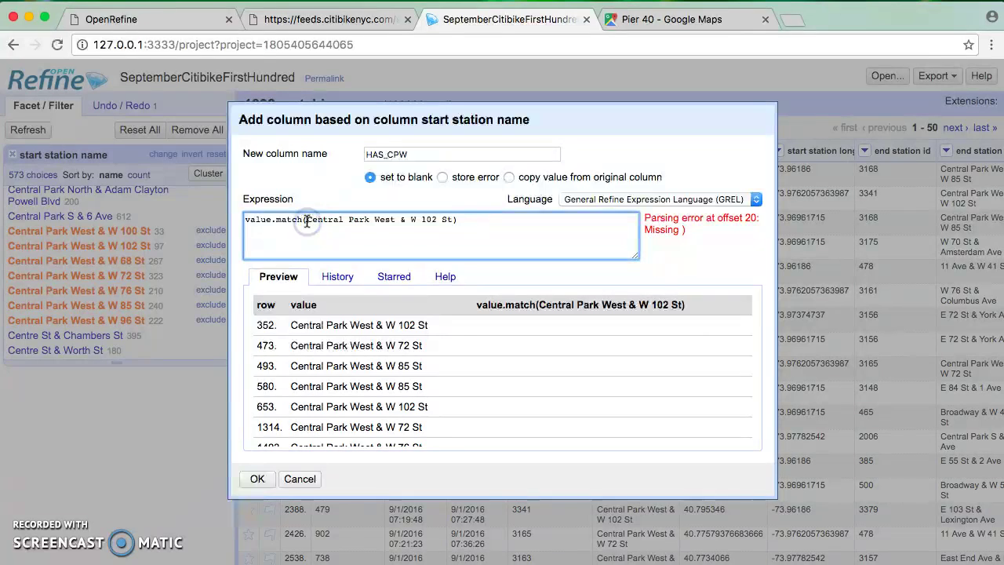
text(")
click(460, 219)
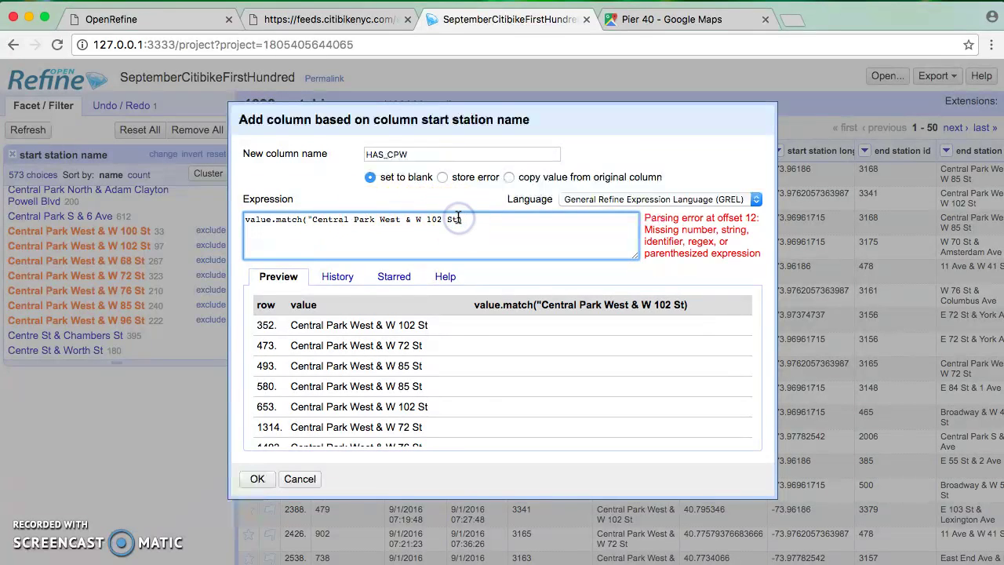
text(")
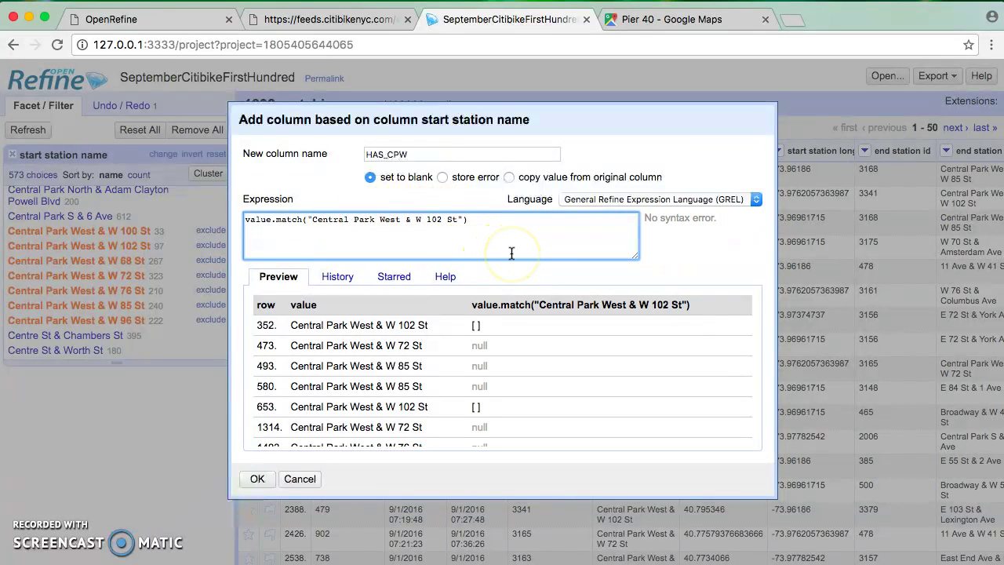
click(545, 236)
click(417, 234)
Replace the quoted station name with the regex /(Central Park West)/ inside match
click(450, 228)
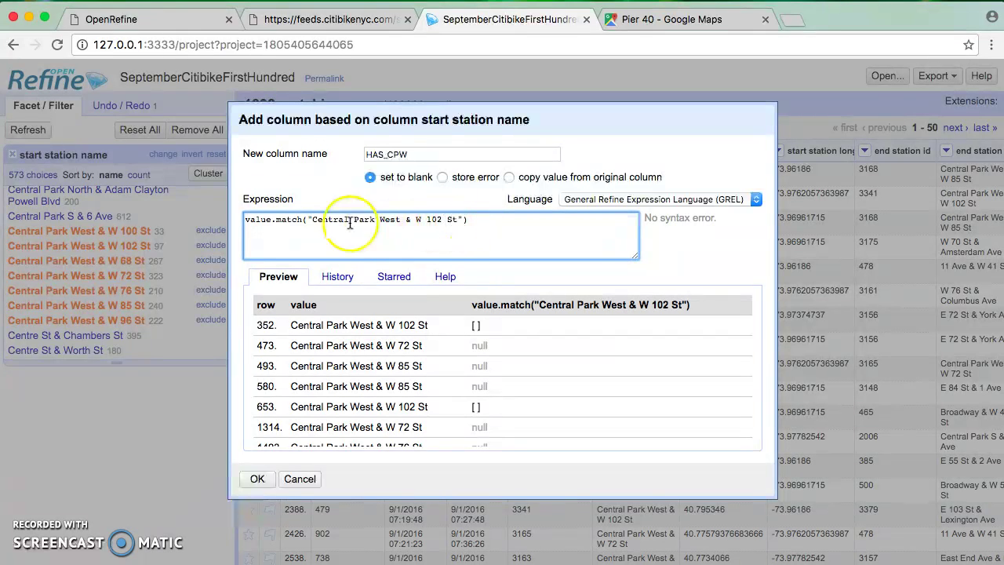
click(311, 219)
text(/)
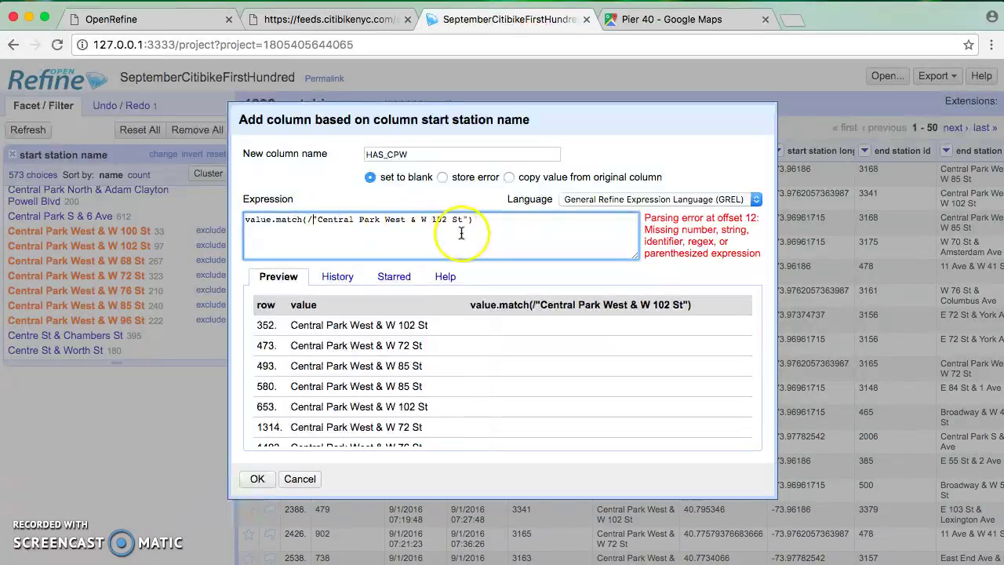
text(/)
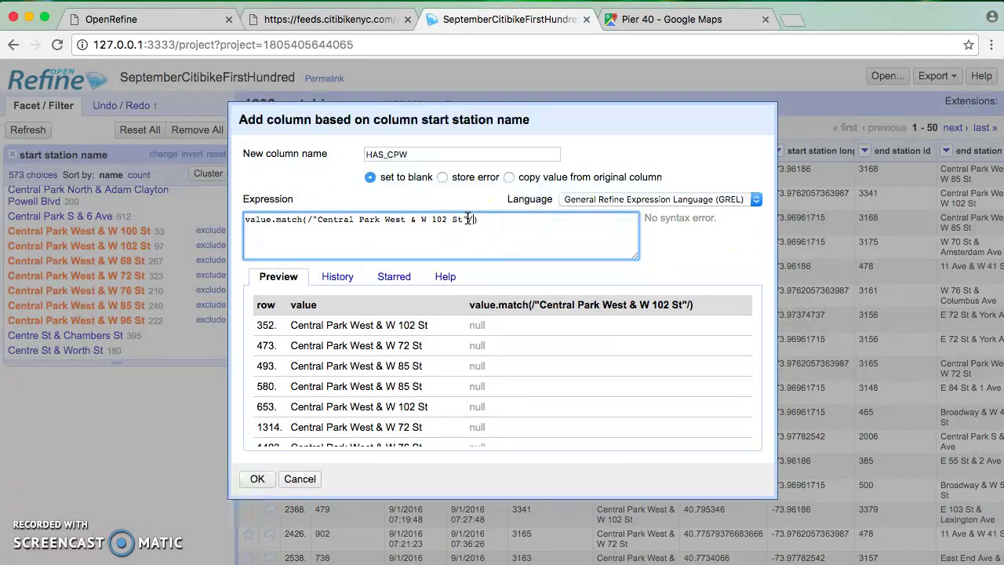
drag(468, 220, 314, 220)
key(BackSpace)
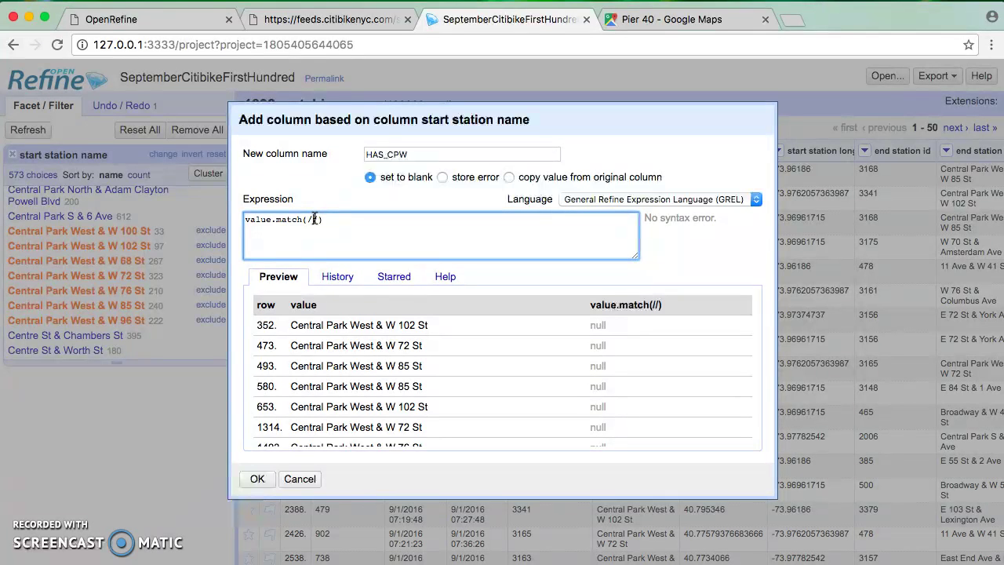
text(())
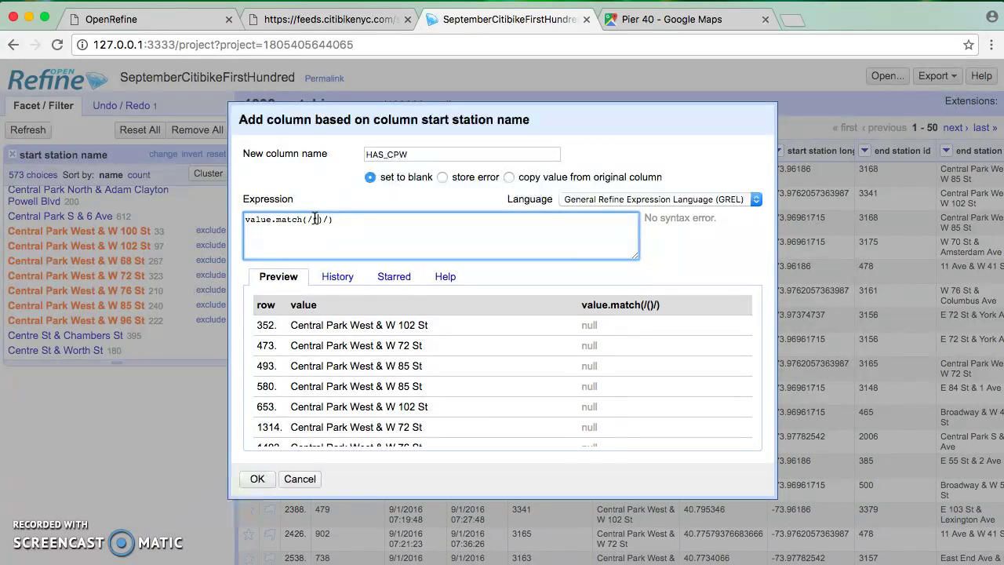
text("Centr)
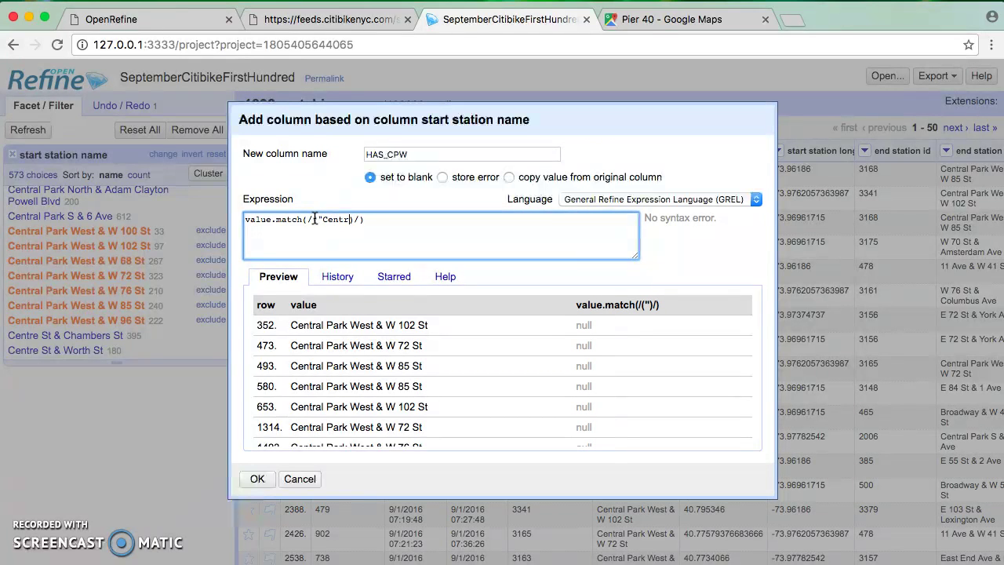
key(BackSpace)
key(BackSpace)
key(BackSpace)
key(BackSpace)
key(BackSpace)
key(BackSpace)
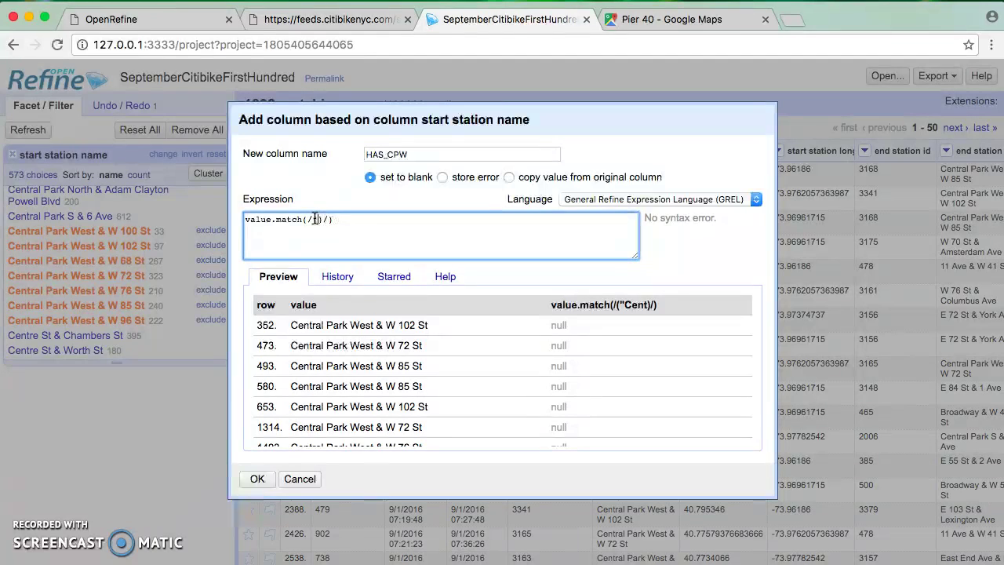
text(Central Park West)
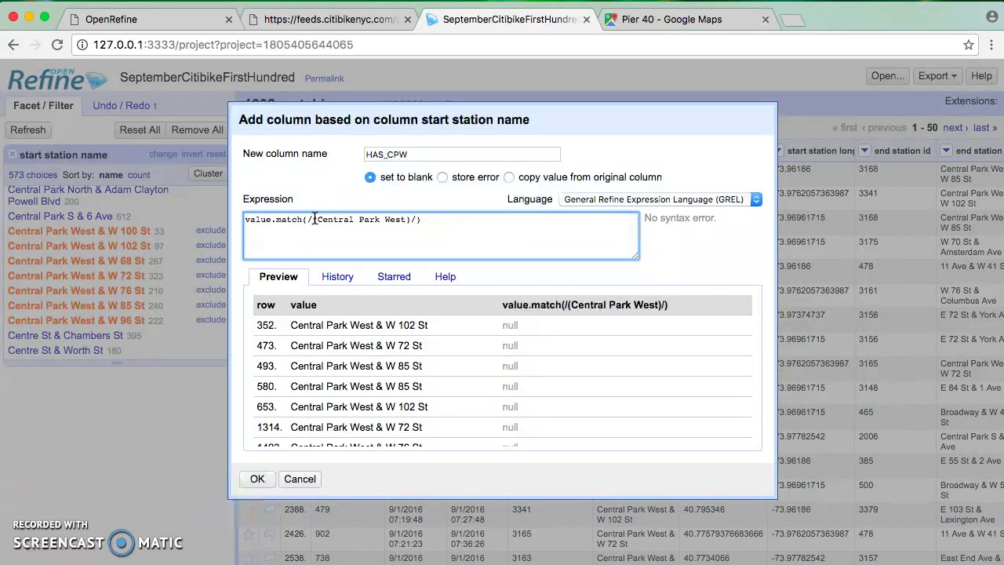
key(Left)
key(Left)
key(Left)
Put a .* wildcard before the (Central Park West) group in the regex
text(.*)
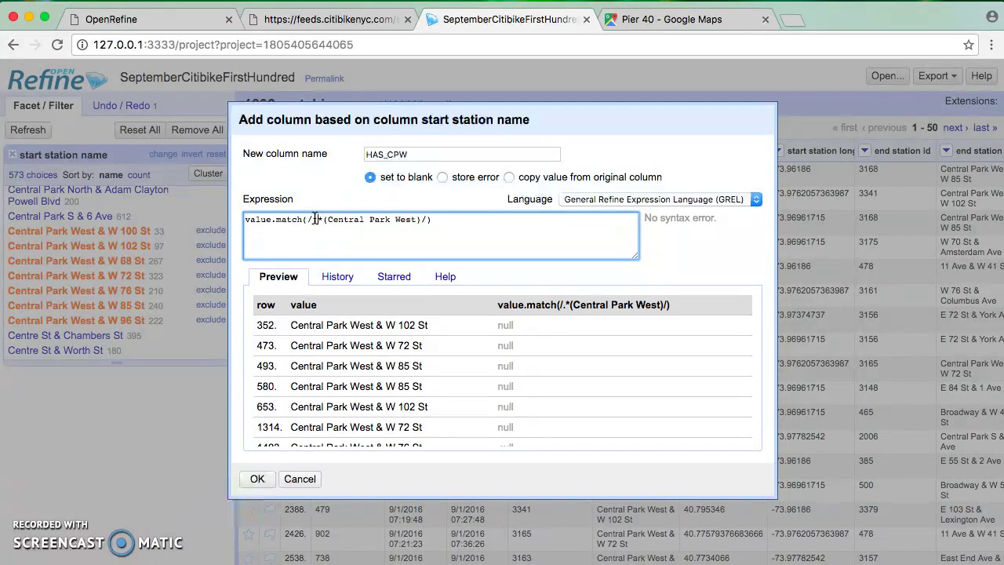
click(310, 220)
click(363, 221)
click(321, 219)
click(318, 223)
click(314, 225)
click(314, 223)
key(Right)
click(325, 222)
Append .* after the group and confirm preview rows return ["Central Park West"]
click(414, 227)
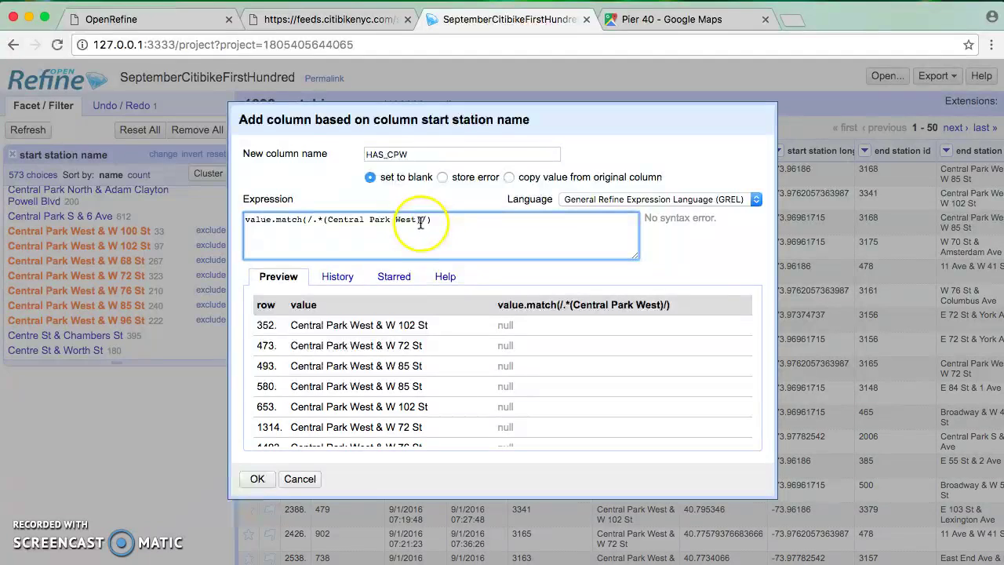
shift+click(420, 221)
click(422, 221)
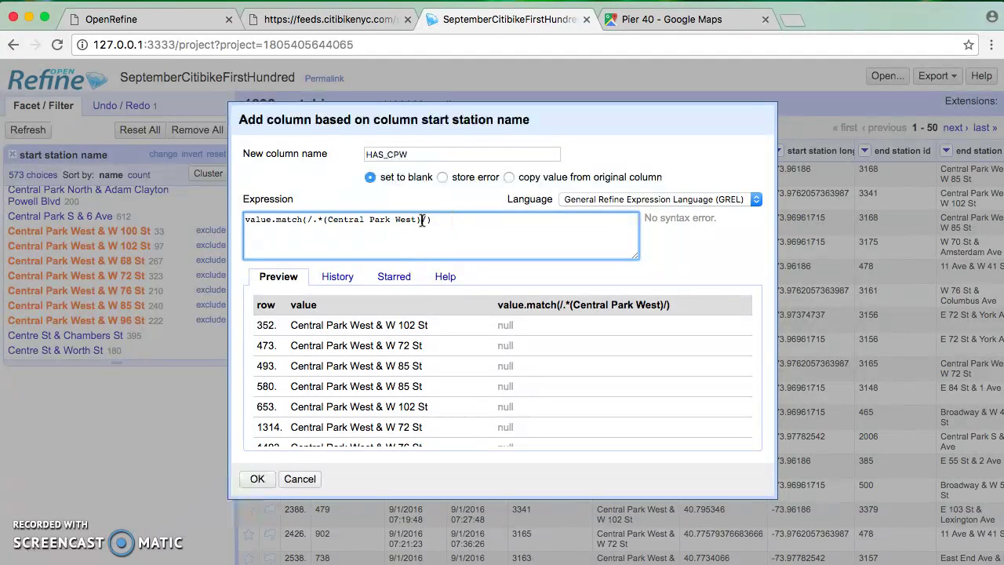
text(.*)
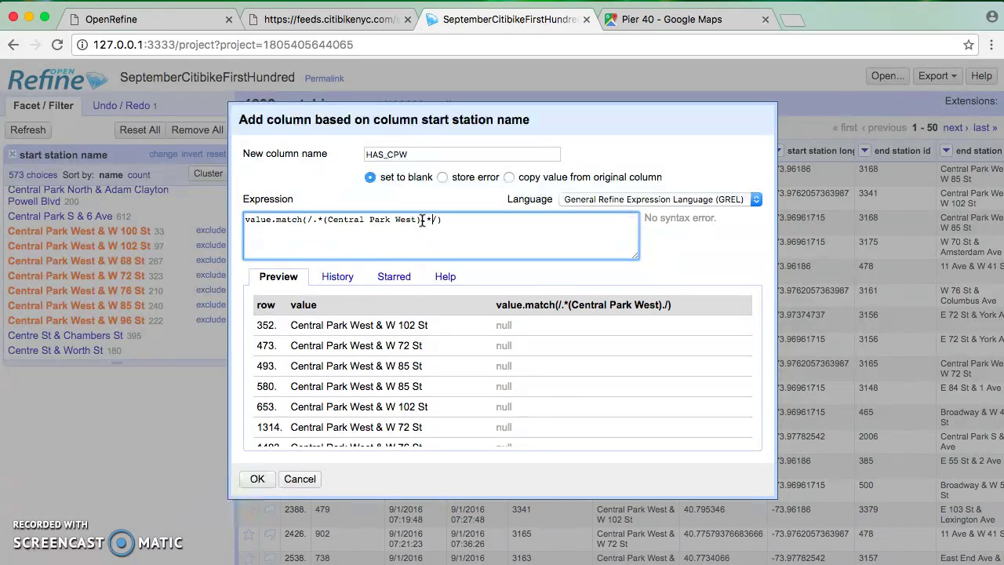
click(504, 251)
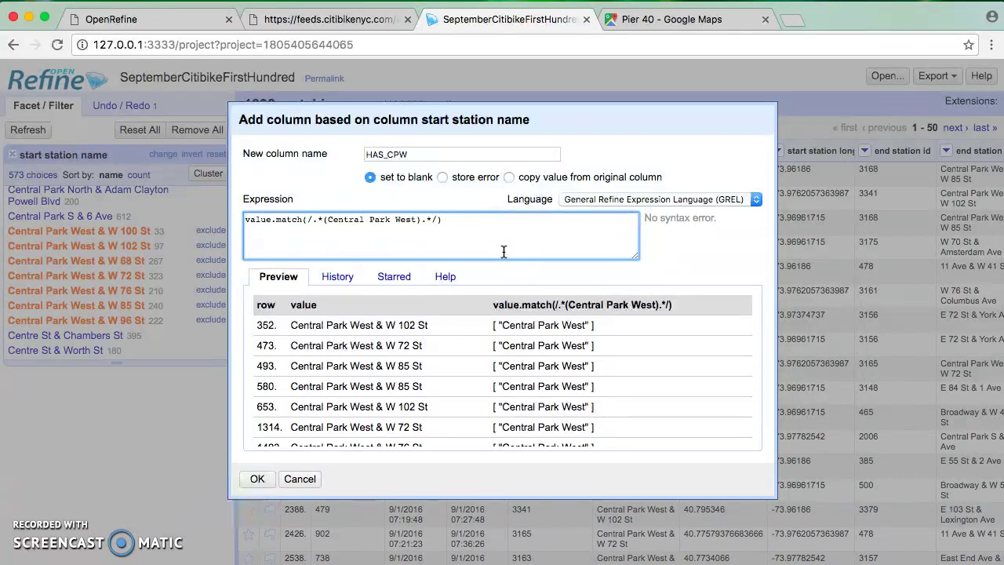
click(480, 244)
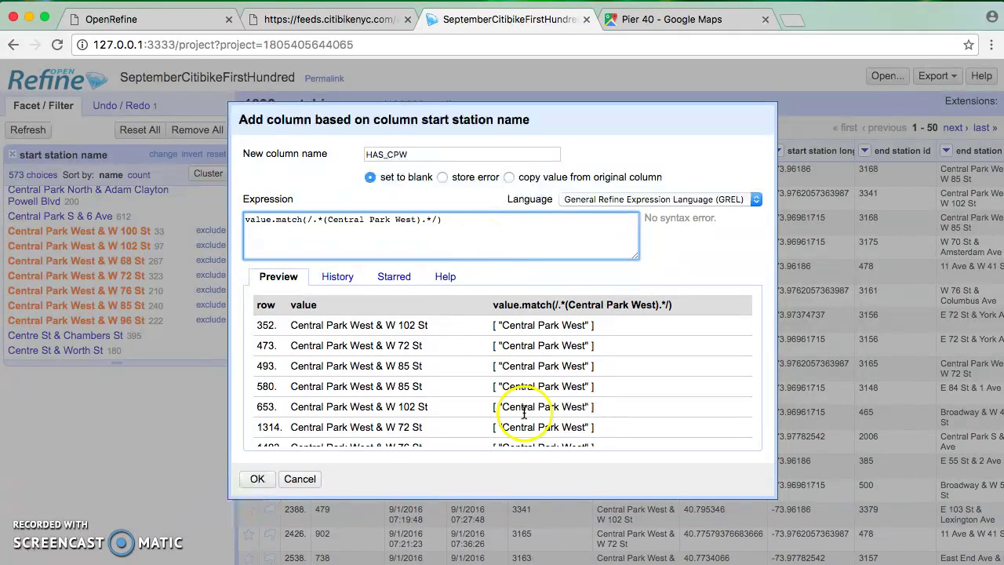
scroll(518, 408, down, 15)
scroll(568, 374, up, 15)
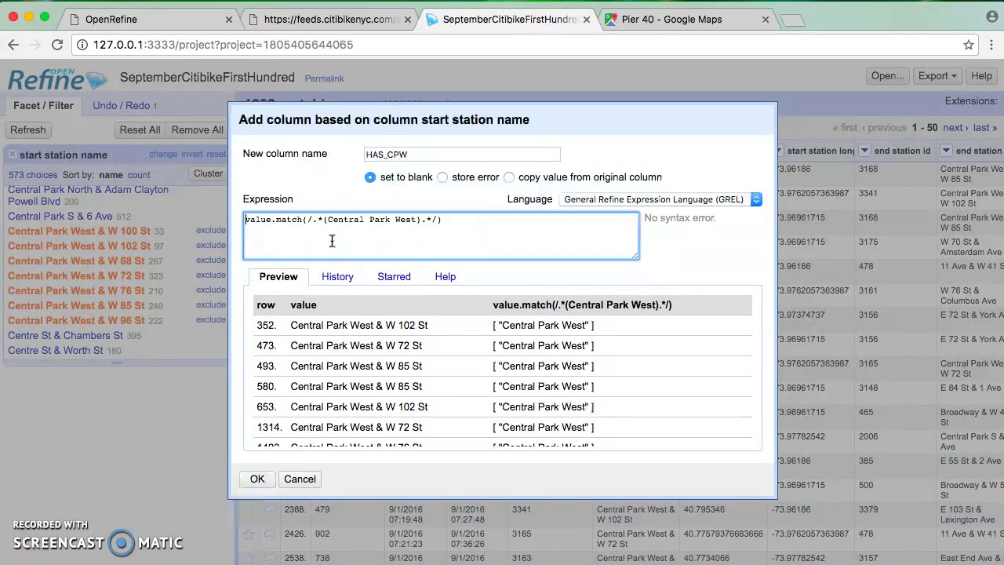
text(isNotNu)
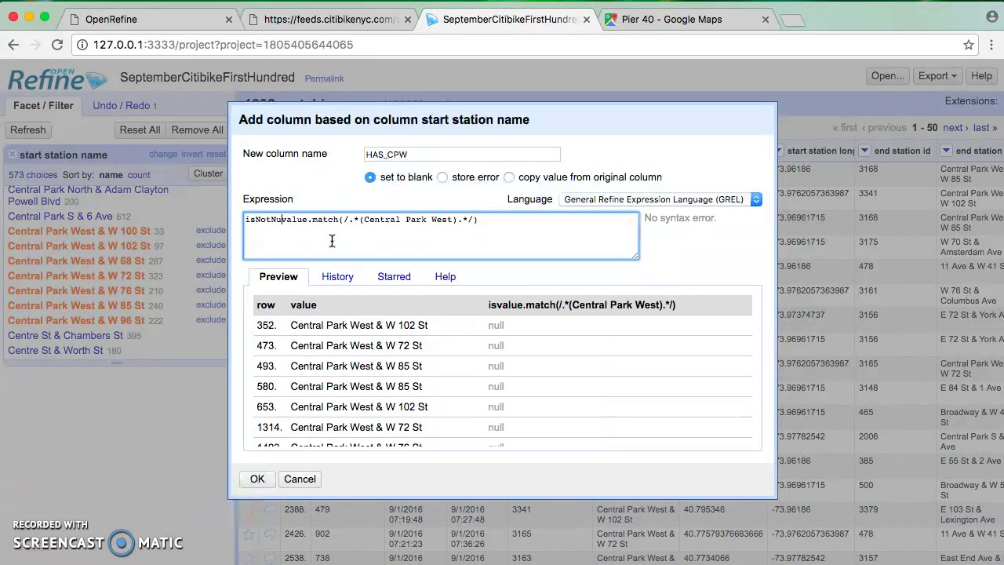
text(ll()
click(530, 225)
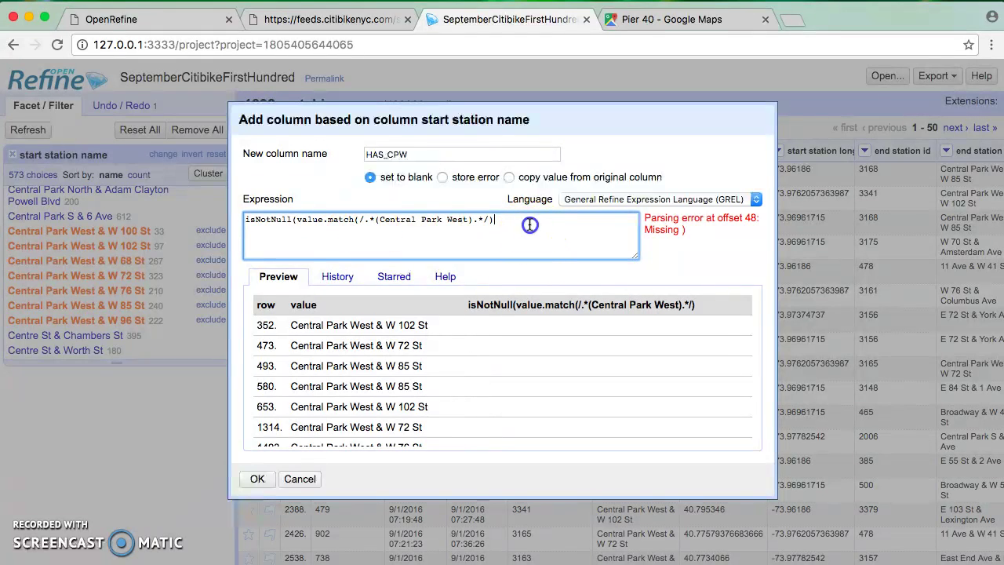
text())
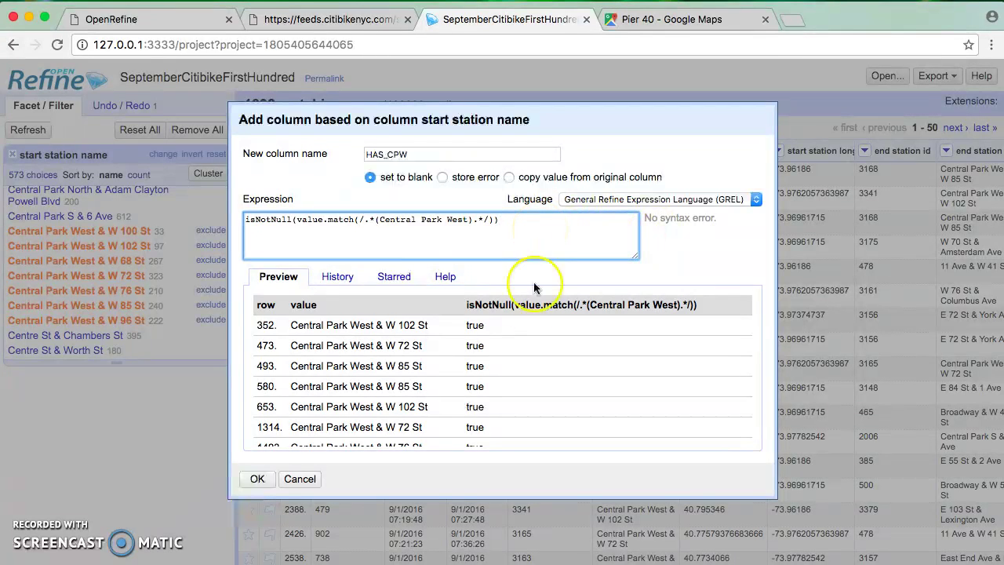
scroll(500, 357, down, 10)
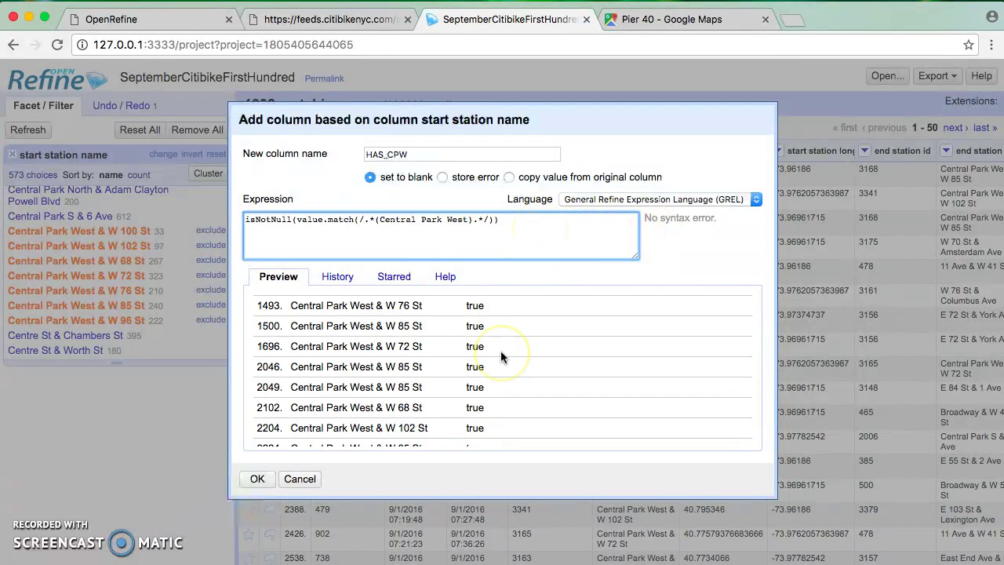
scroll(501, 357, up, 10)
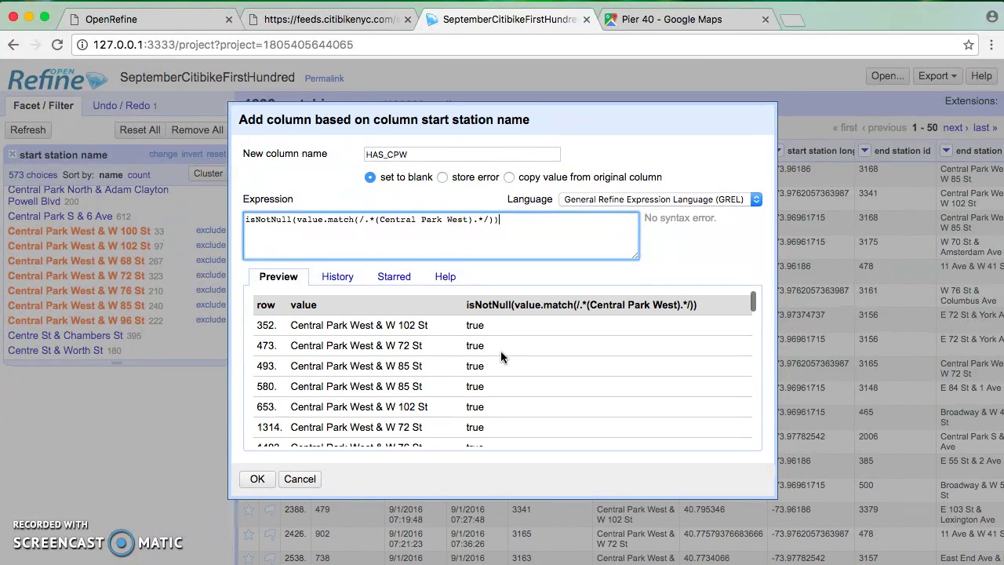
click(538, 246)
drag(406, 227, 244, 216)
key(ctrl+c)
click(208, 210)
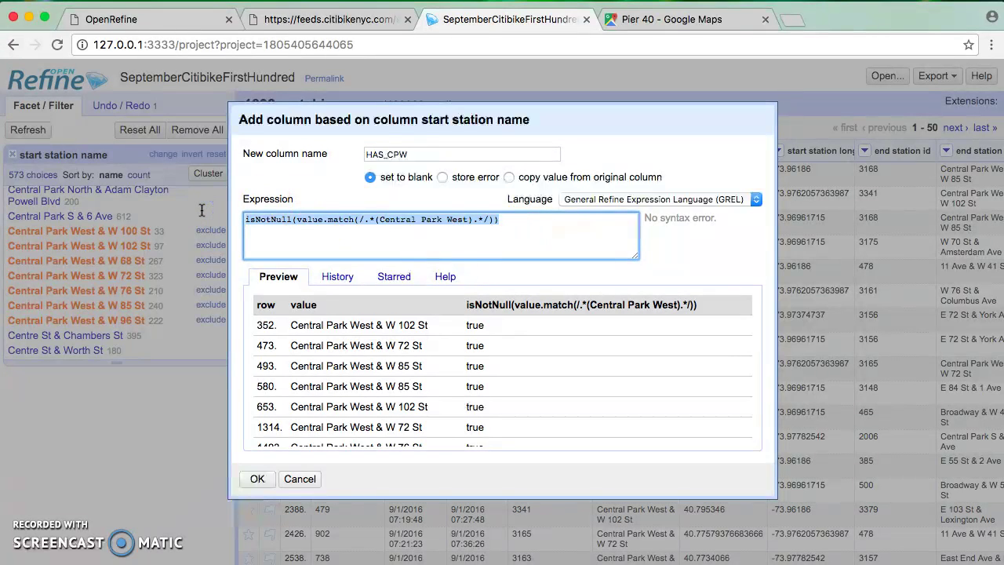
Cancel the add-column dialog, deselect all seven Central Park West stations, and close the facet
click(299, 479)
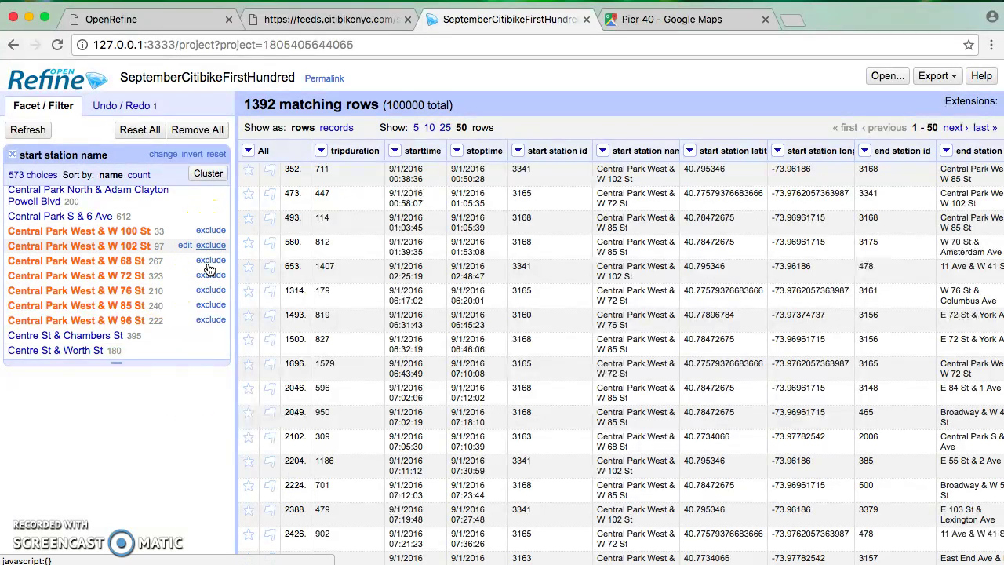
click(208, 231)
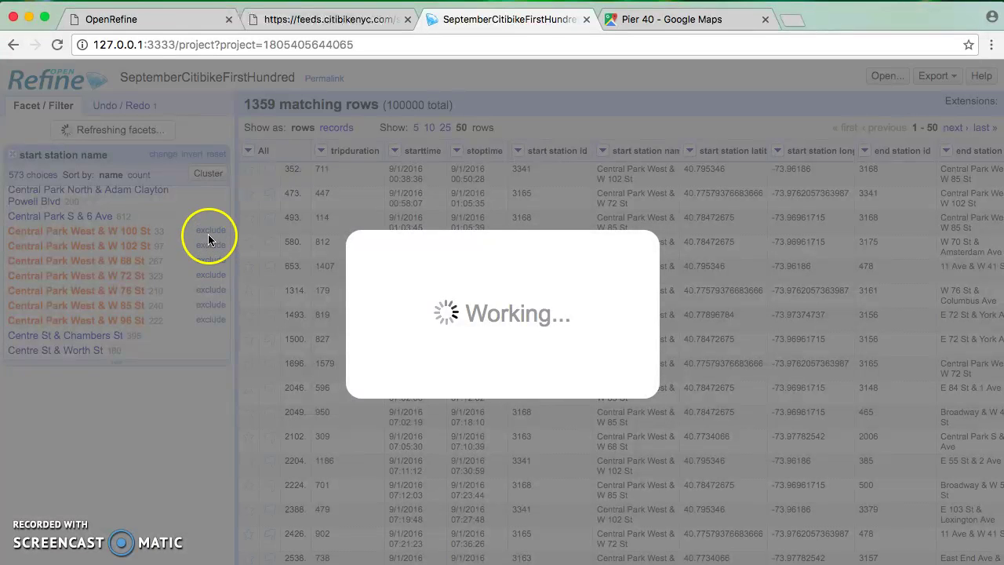
click(209, 244)
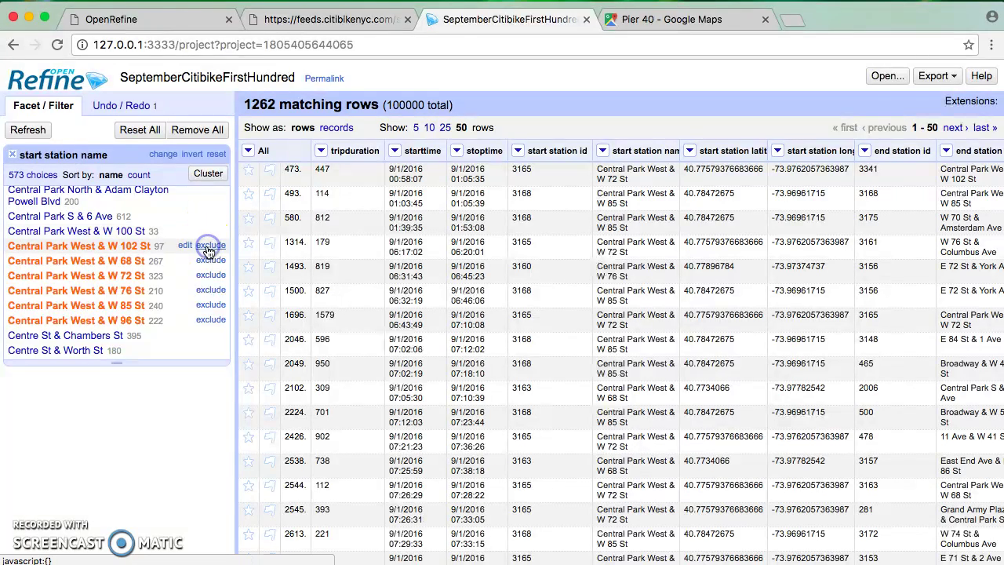
click(209, 247)
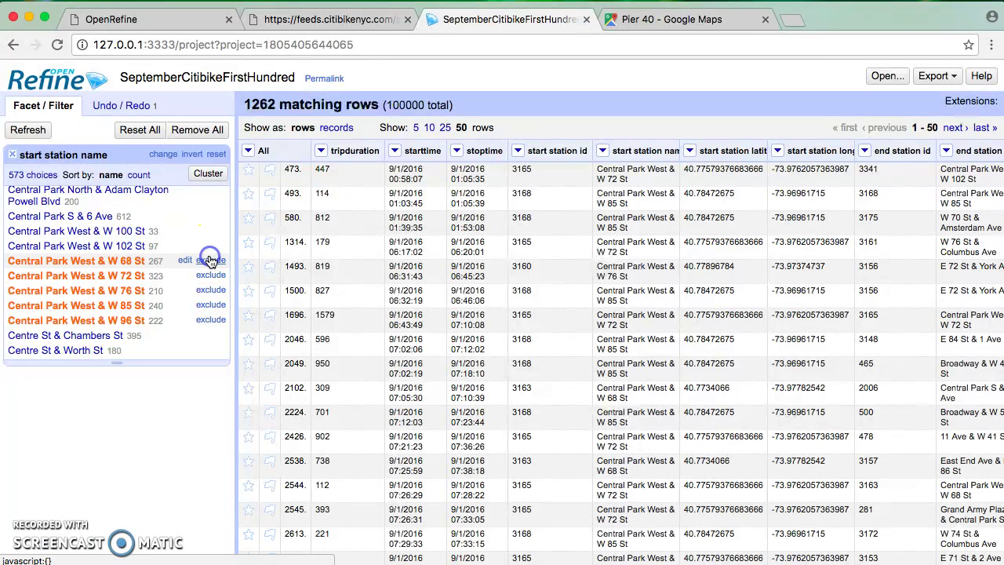
click(210, 261)
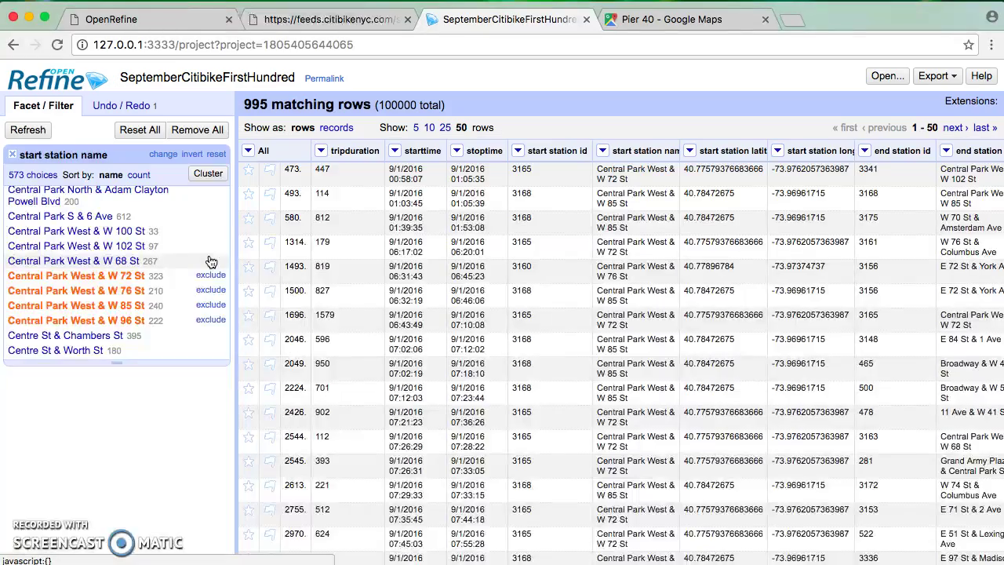
click(211, 276)
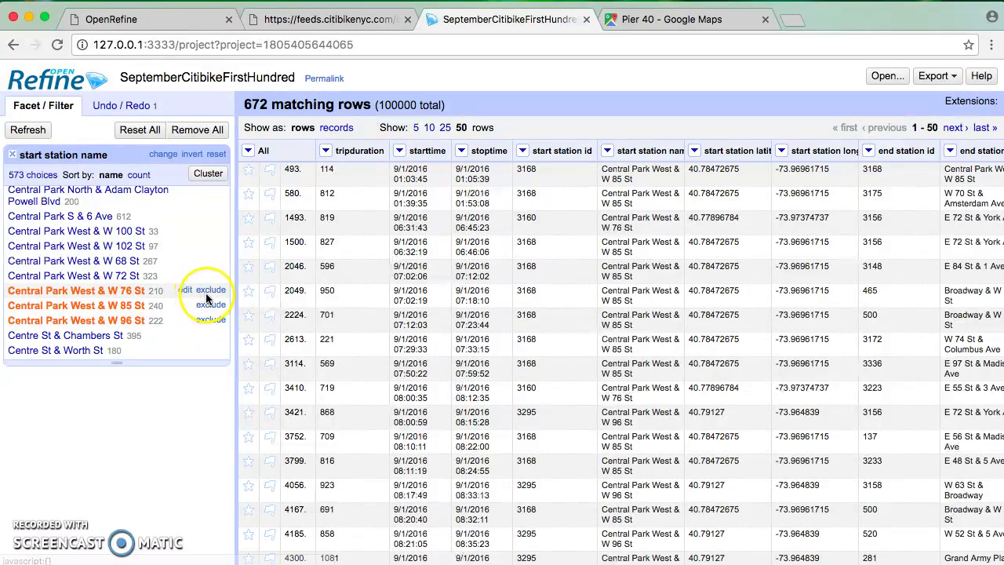
click(210, 291)
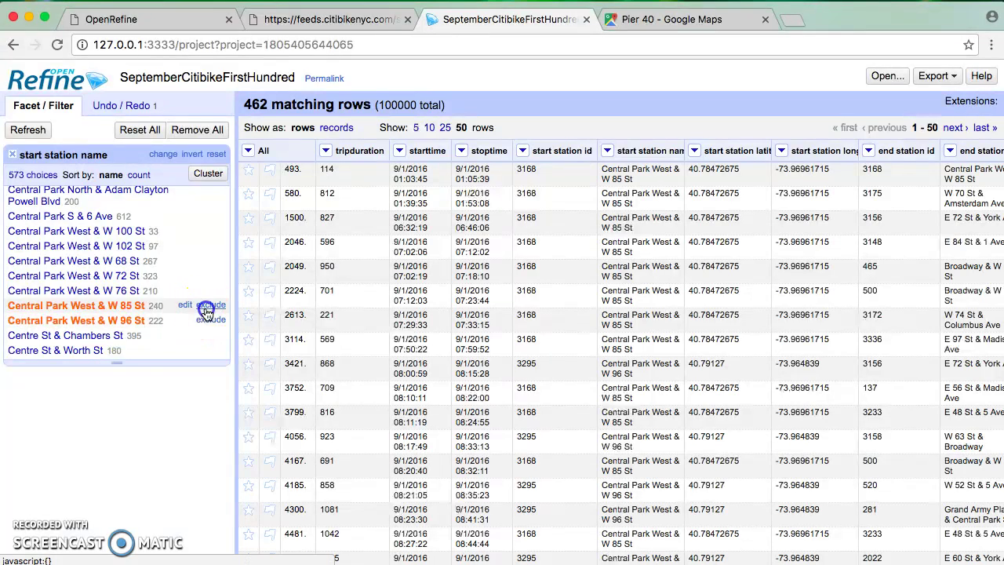
click(210, 305)
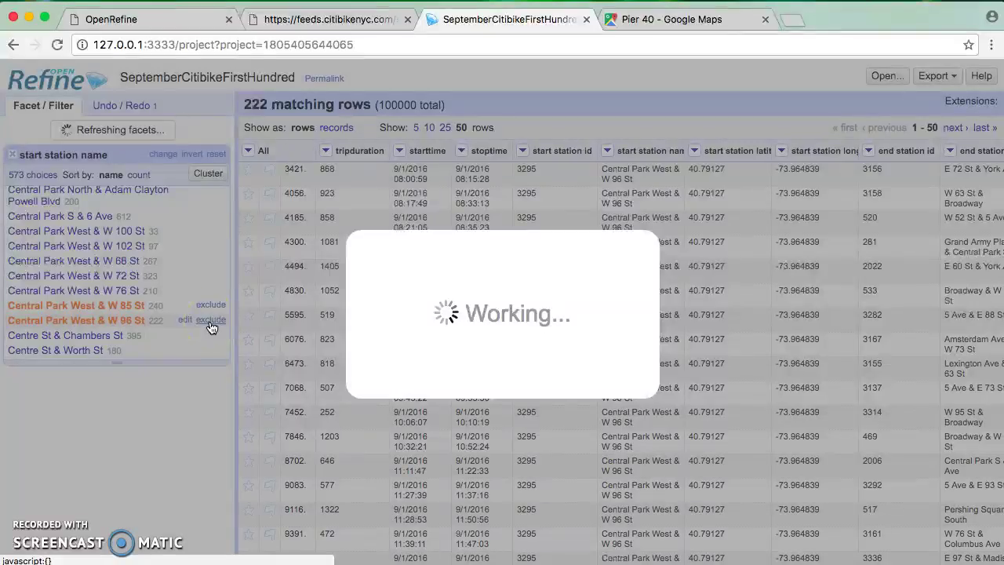
click(117, 320)
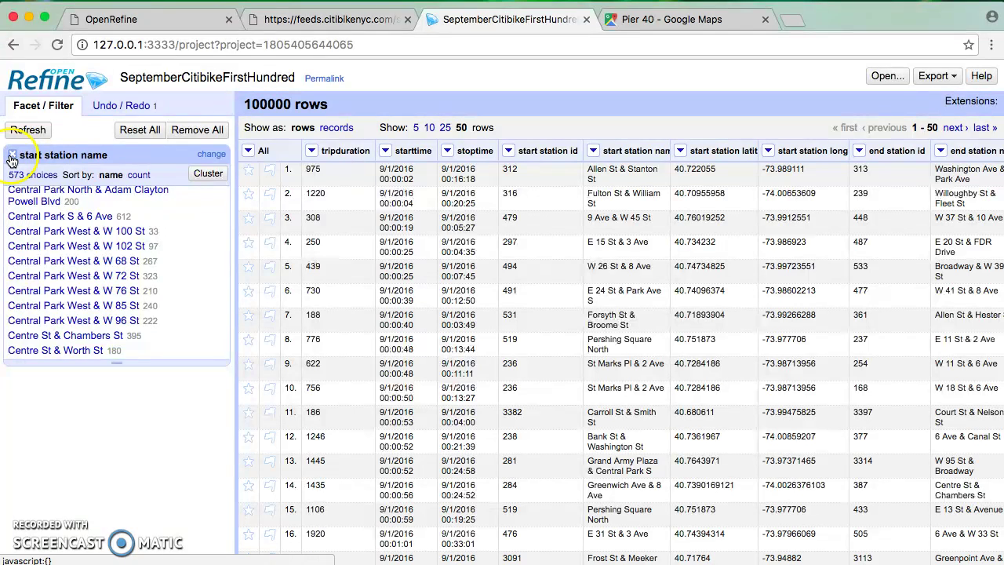
click(12, 154)
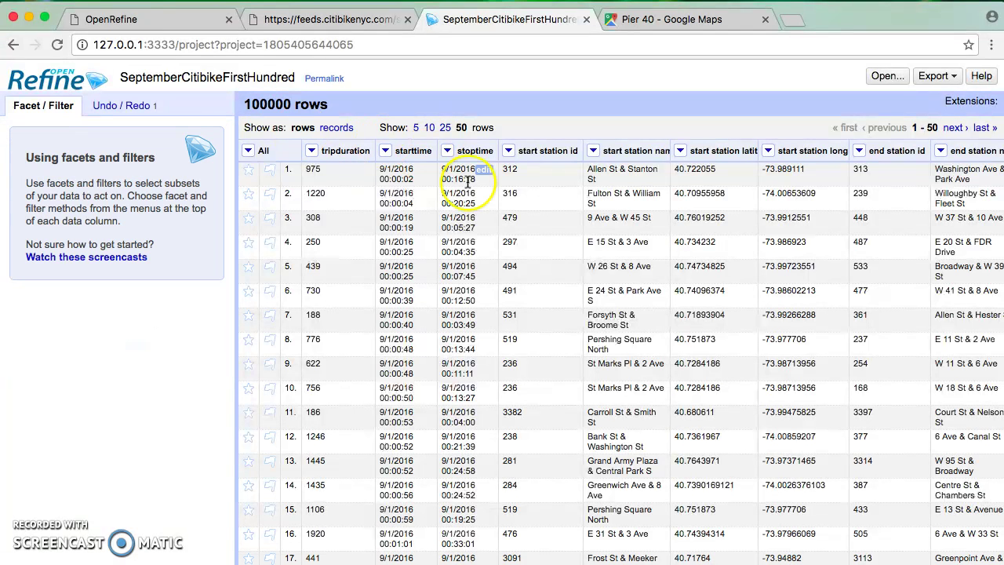
Add a column from start station name using isNotNull(value.match(/.*(Central Park West).*/))
click(594, 151)
mouse_move(607, 174)
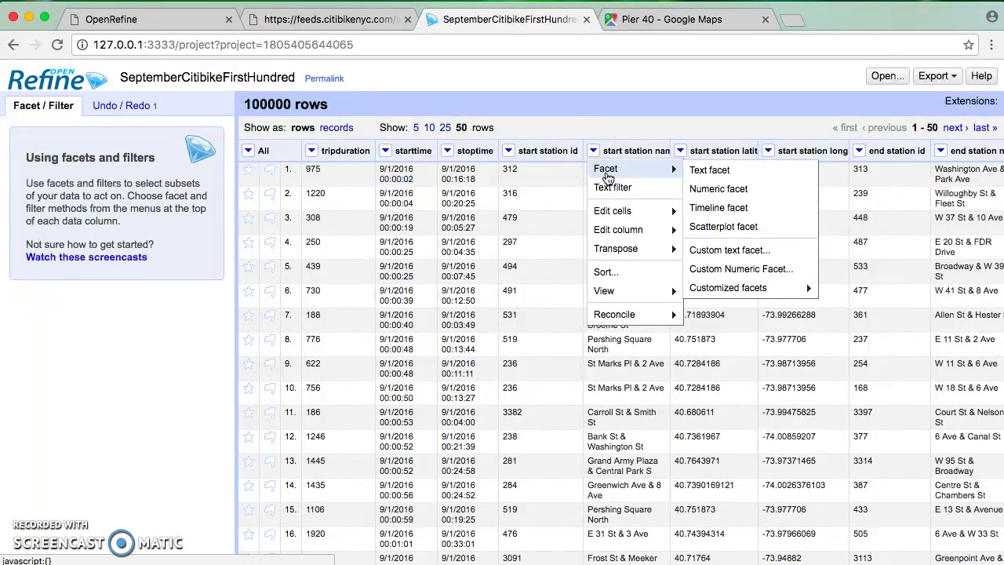
mouse_move(627, 230)
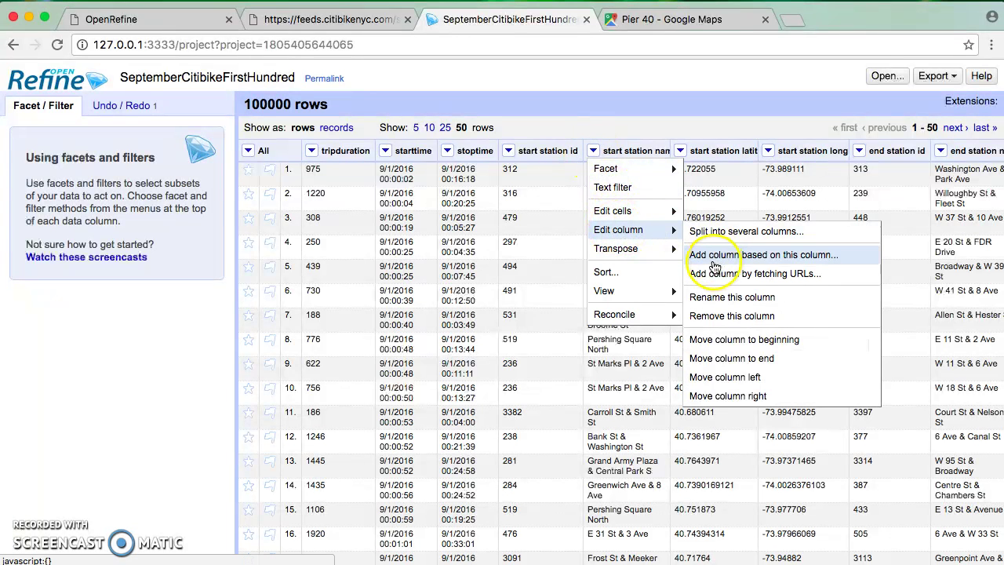
click(713, 259)
key(ctrl+v)
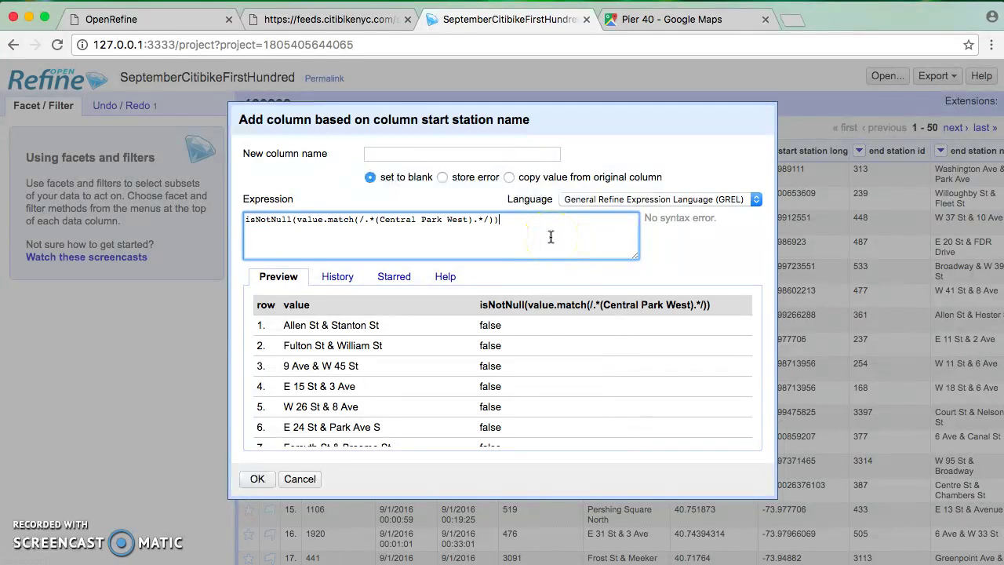
scroll(523, 356, down, 3)
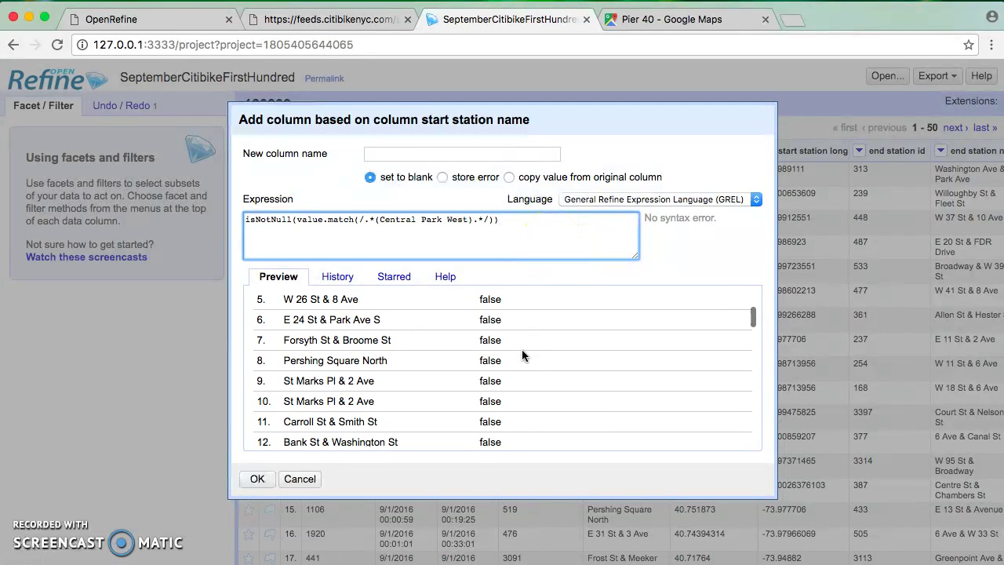
scroll(522, 354, down, 5)
scroll(523, 355, up, 8)
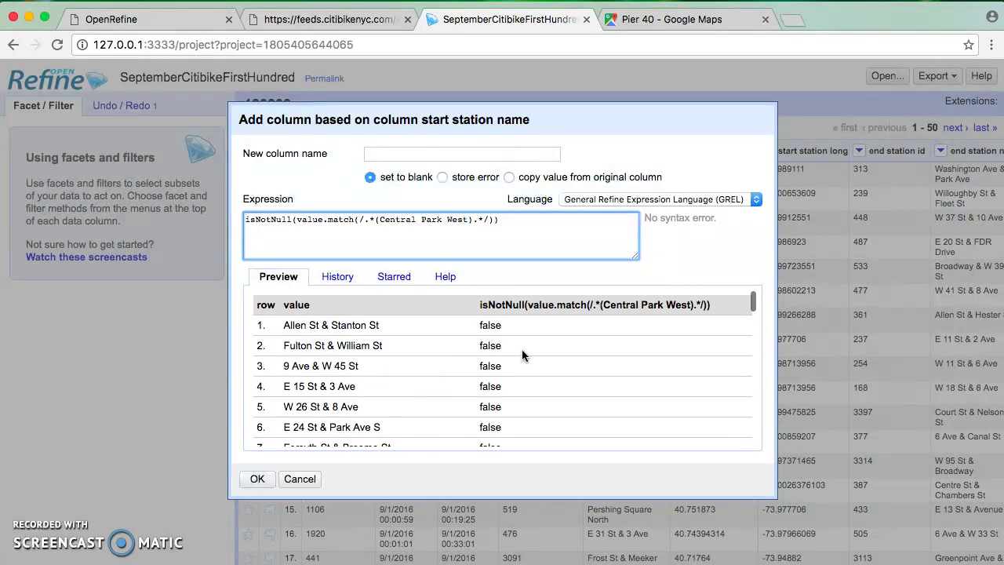
Name the new column HAS_CPW and create it across all 100000 rows
click(400, 154)
text(HAS)
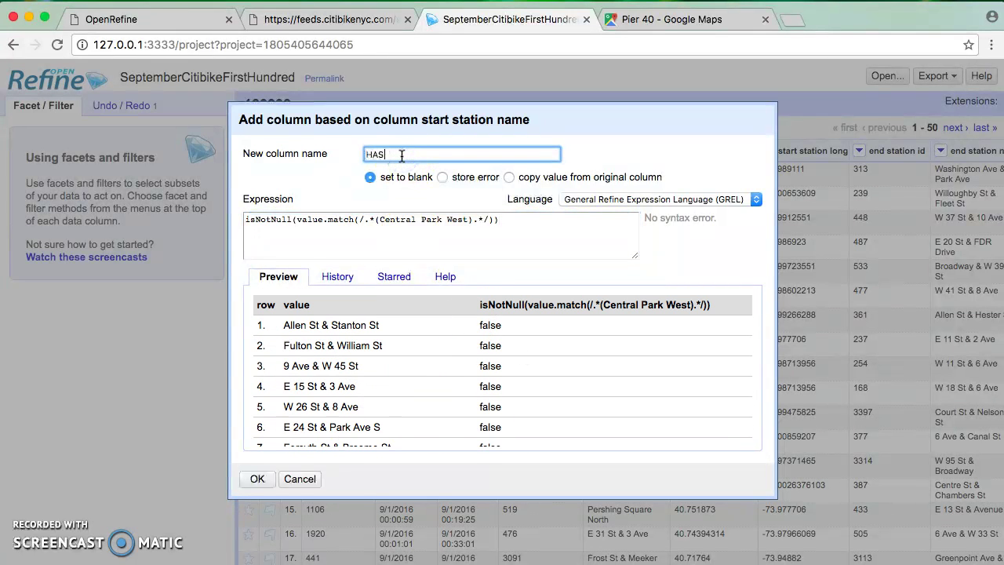
text(_CPW)
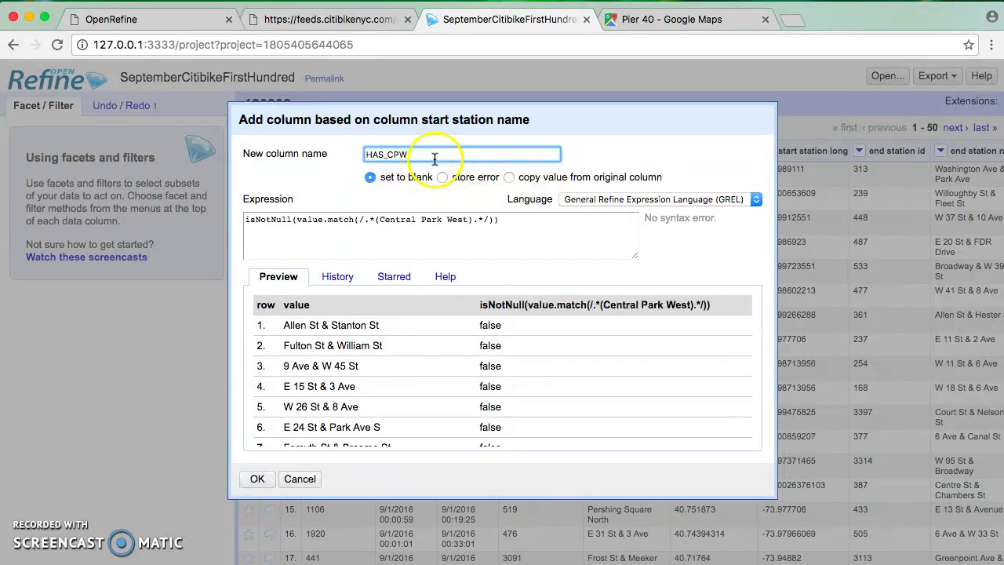
click(258, 480)
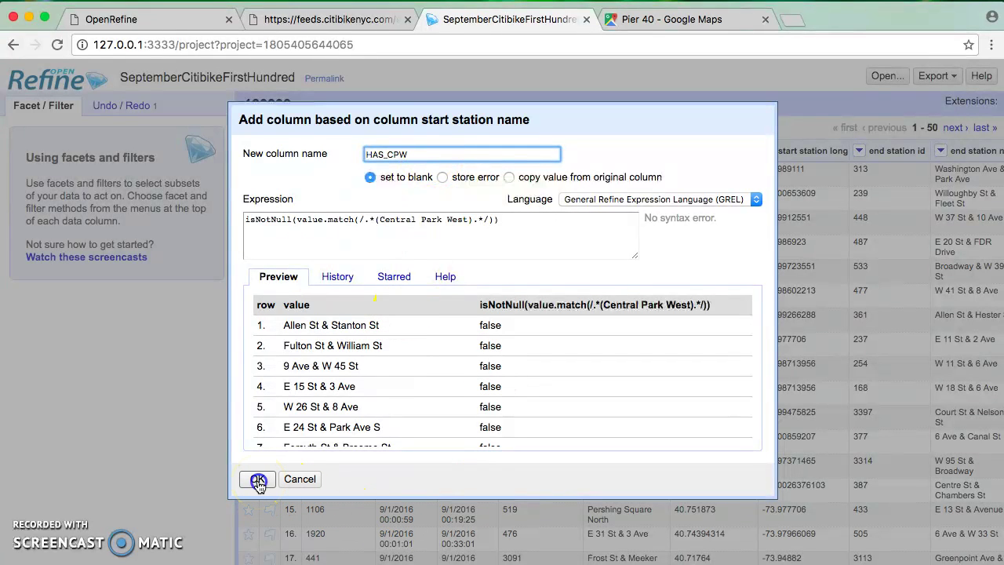
click(258, 480)
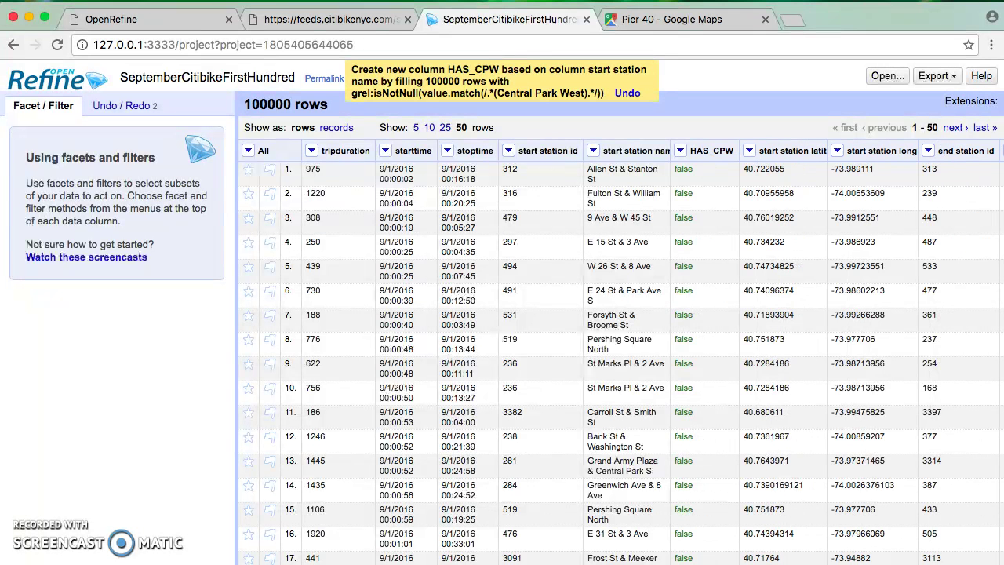
Add a text facet on HAS_CPW and filter the table to the 1647 true rows
click(679, 153)
mouse_move(692, 169)
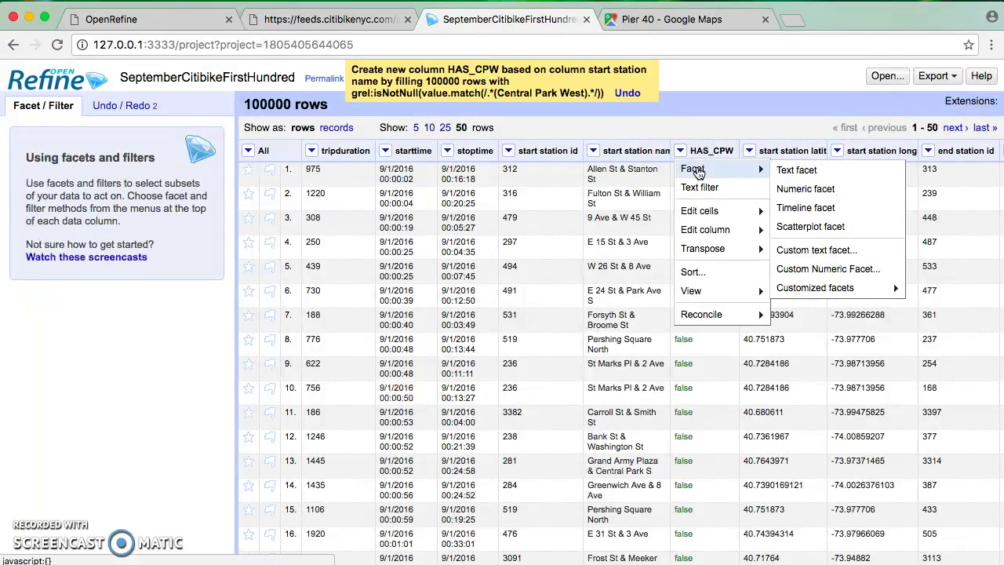
click(800, 171)
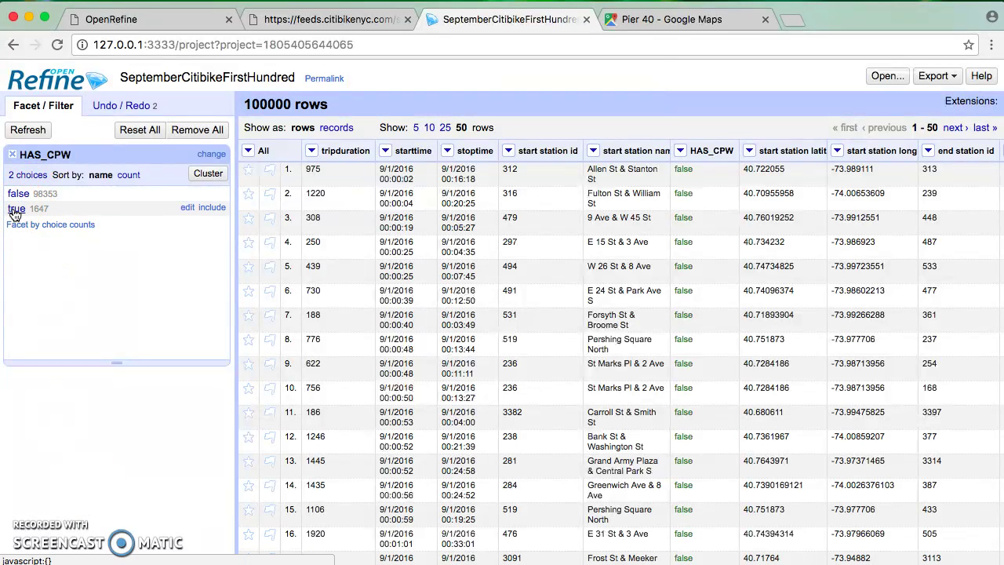
click(15, 208)
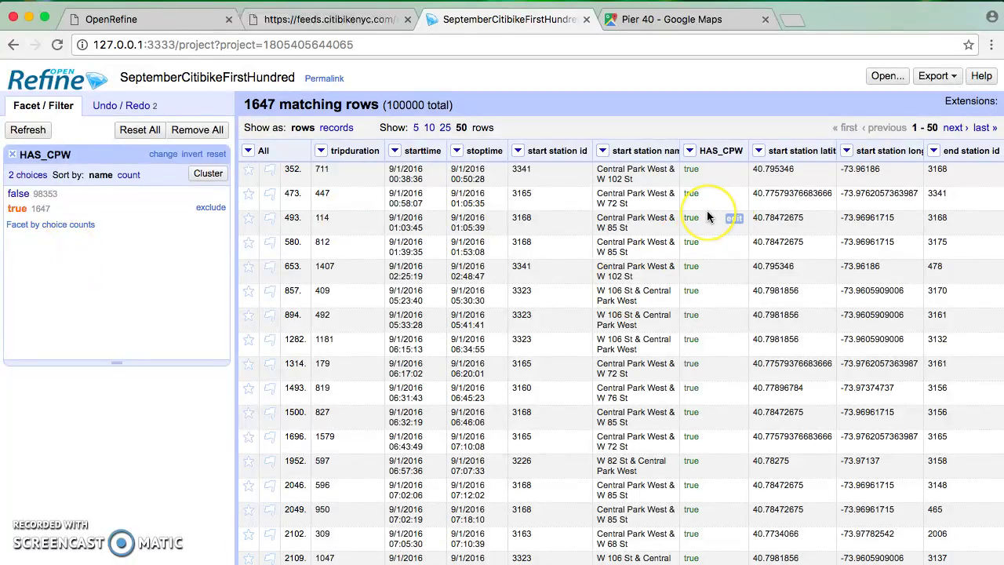
Scroll the filtered rows and highlight 'Central' in a station name to confirm the match
scroll(707, 212, down, 10)
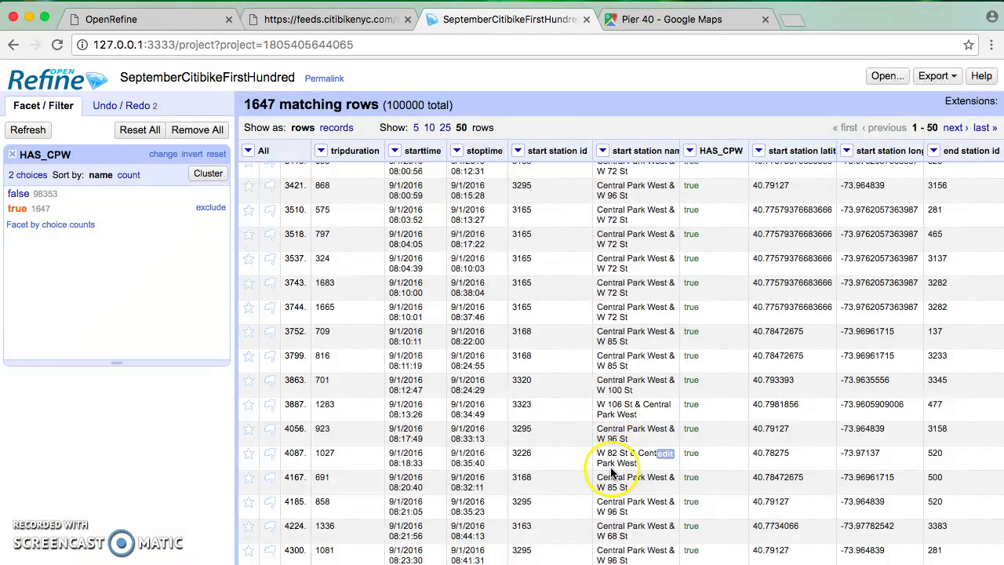
double_click(641, 454)
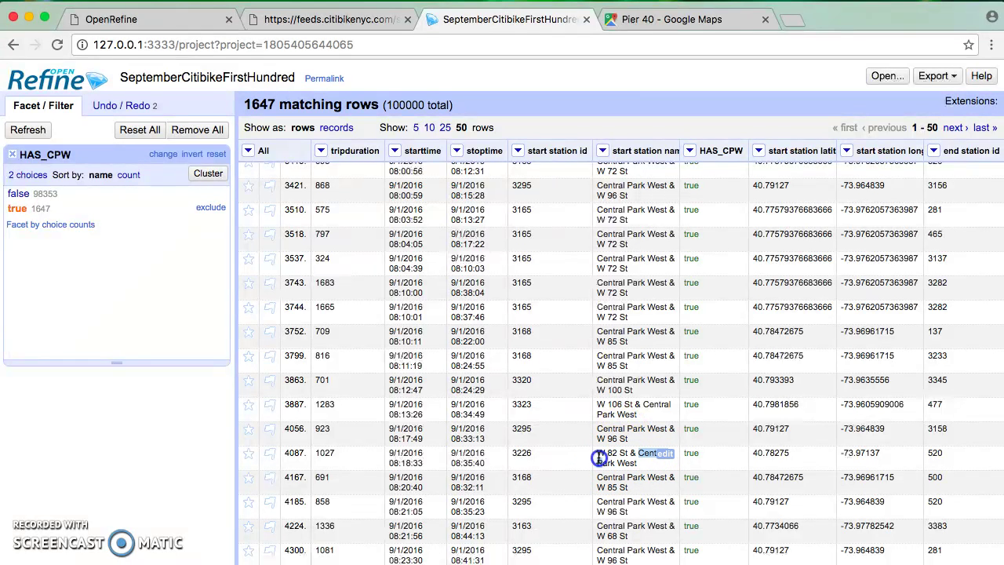
click(600, 458)
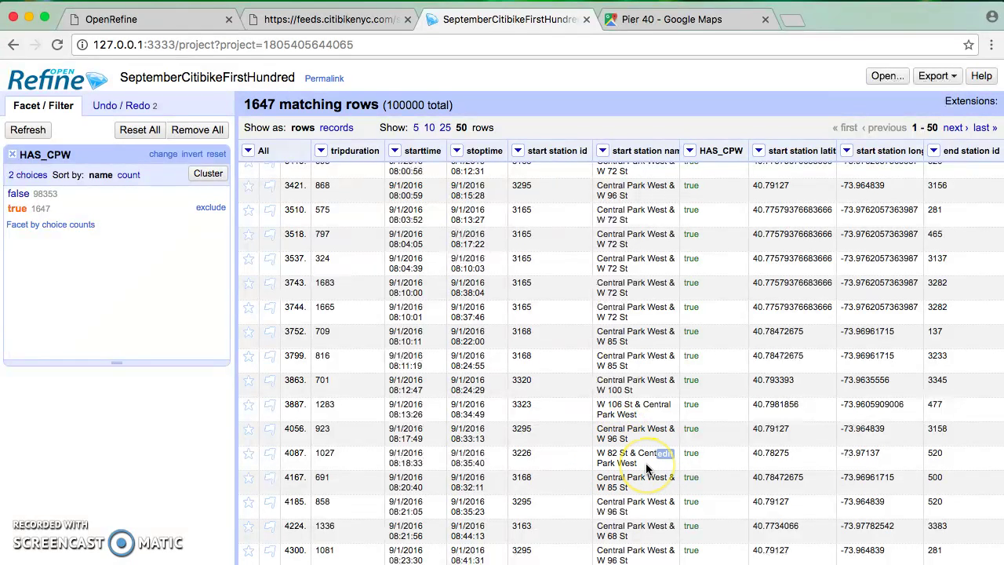
scroll(646, 468, up, 10)
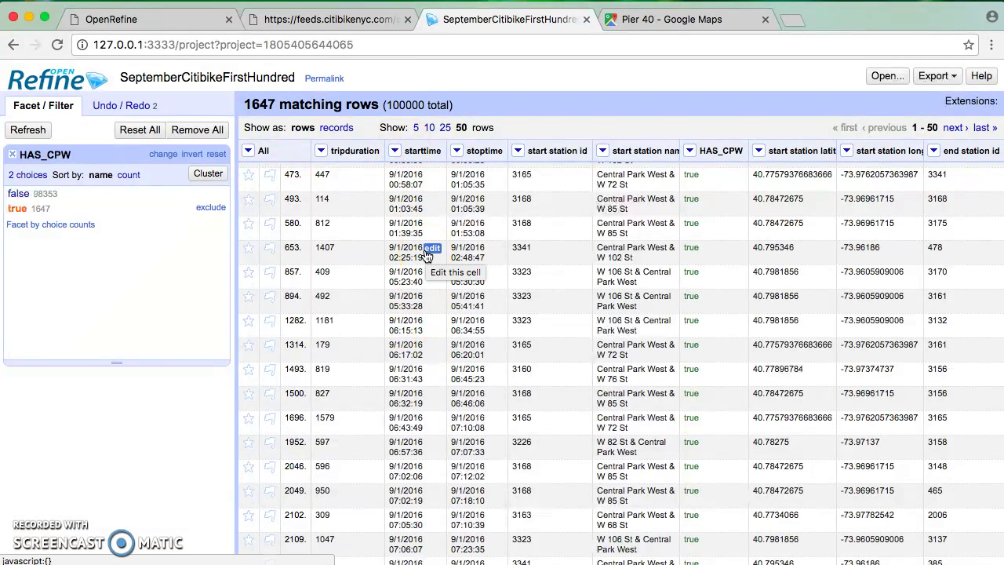
click(429, 332)
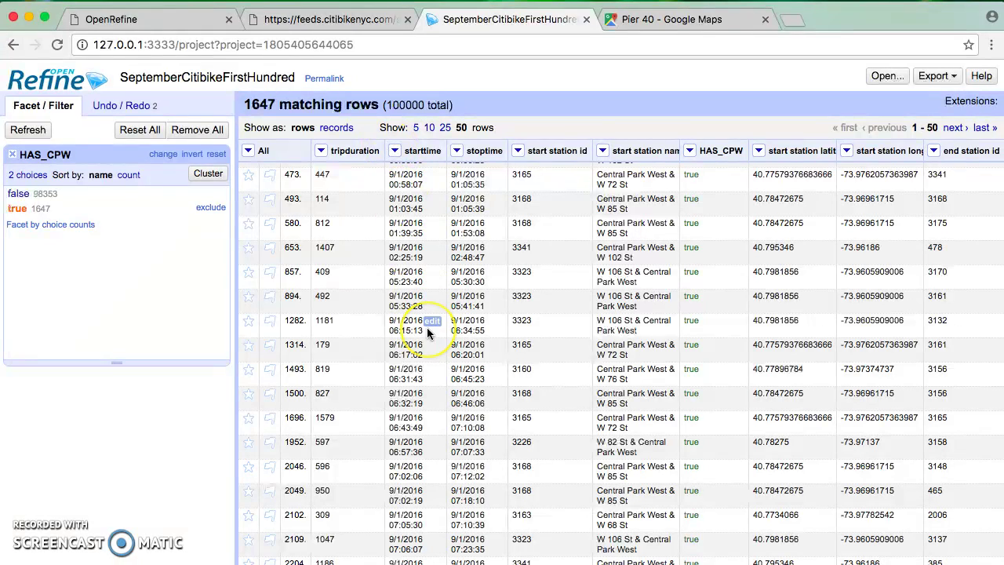